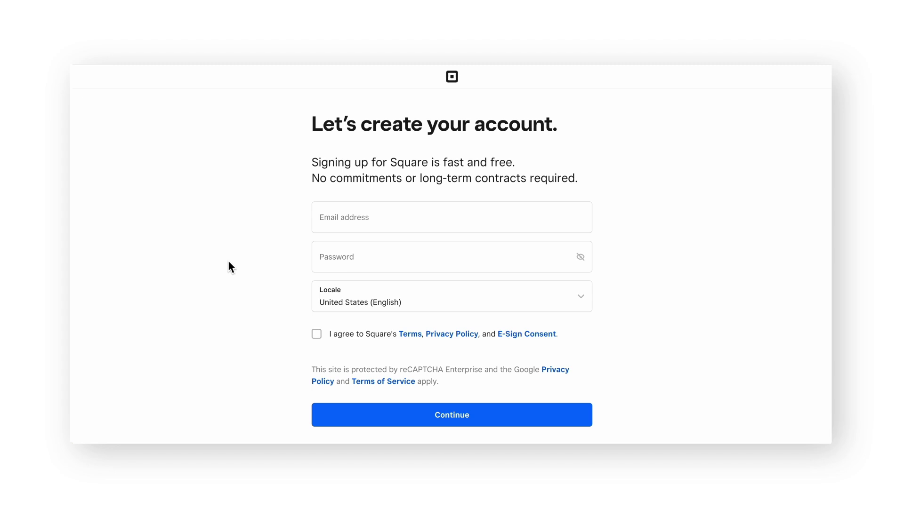
Sign up with the owner's pasted e-mail address and a password, accepting Square's terms
click(359, 230)
key(ctrl+v)
click(398, 262)
text(•••)
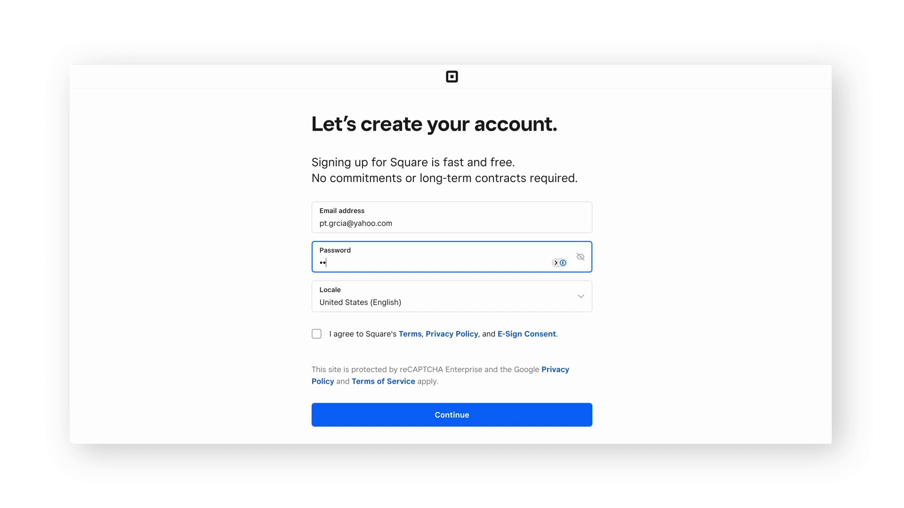
text(•••••)
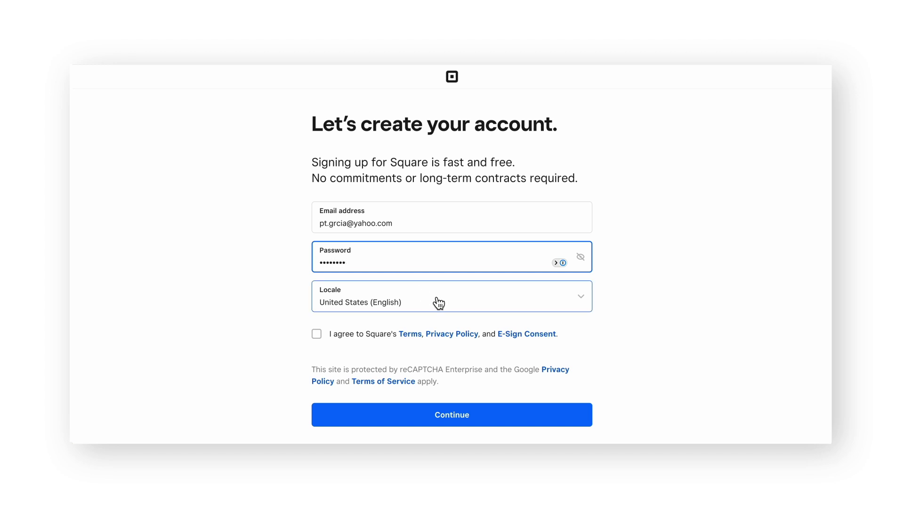
click(316, 335)
click(365, 416)
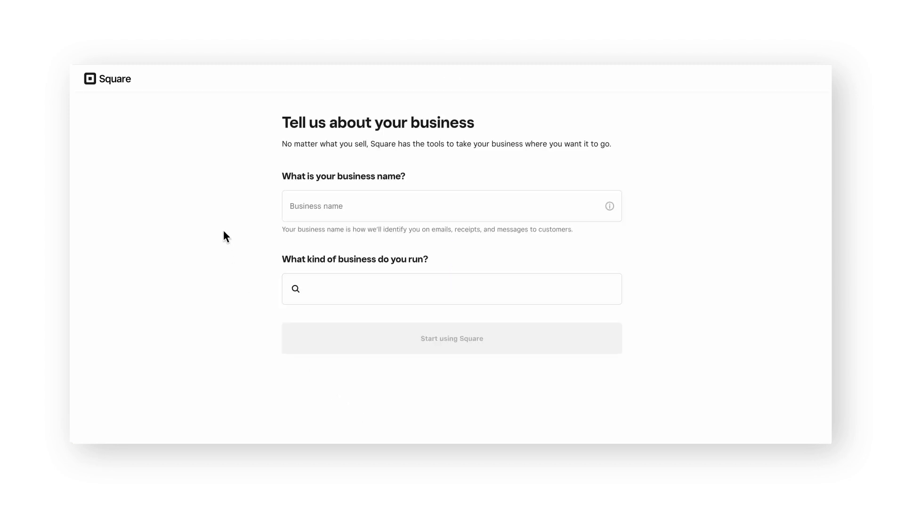
Name the business 'Leaf & Lemon 13', choose Coffee/Tea Cafe as its type, and start using Square
click(384, 212)
text(Leaf & Lemon 13)
click(408, 290)
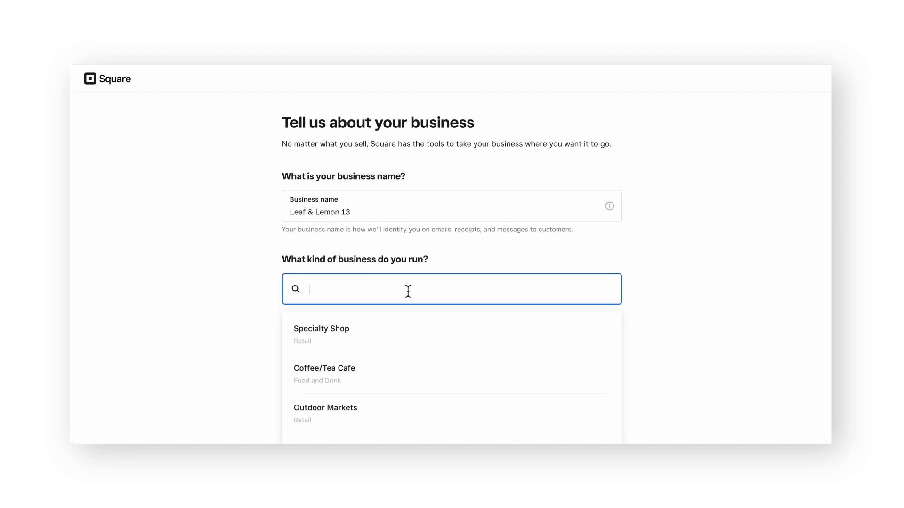
click(396, 375)
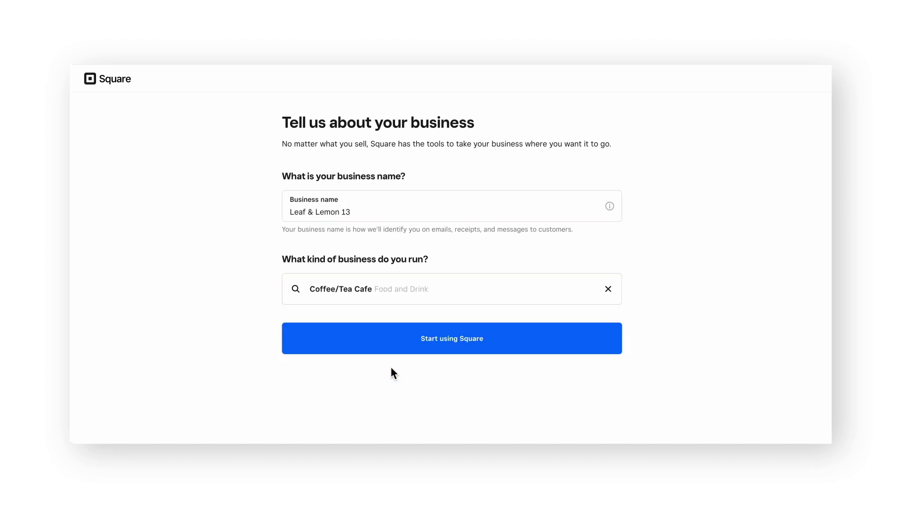
click(355, 337)
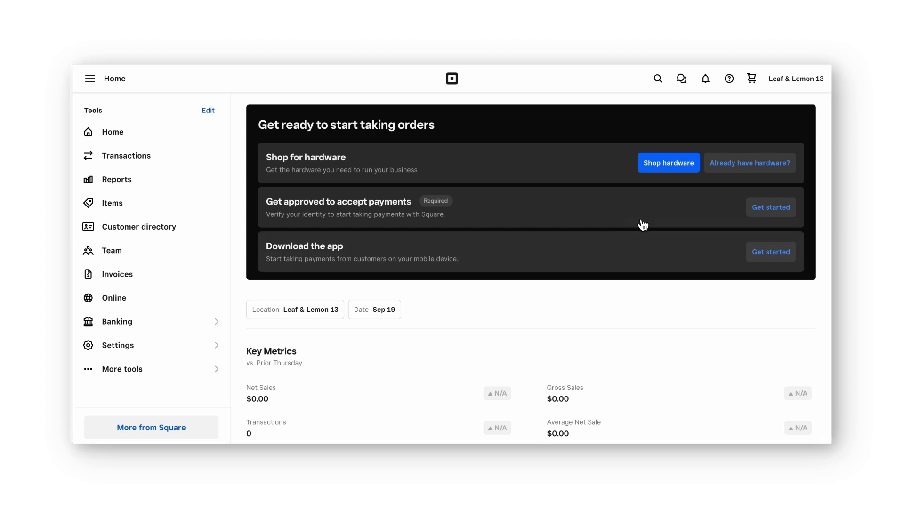
Go to Account settings > Business information > Locations to view Leaf & Lemon 13
click(771, 209)
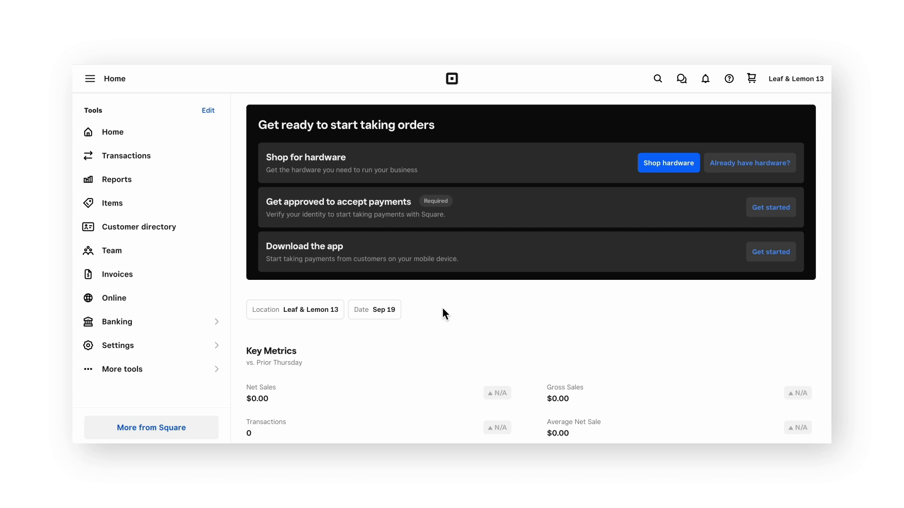
click(803, 84)
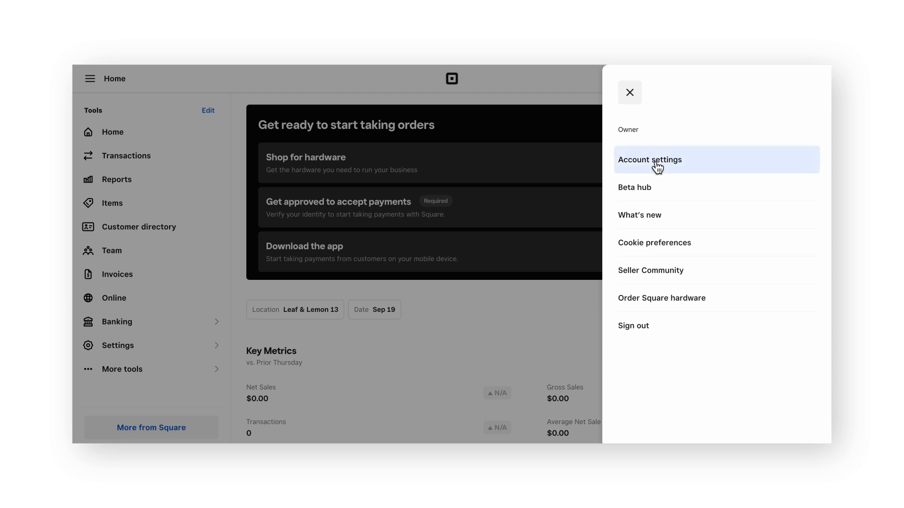
click(655, 165)
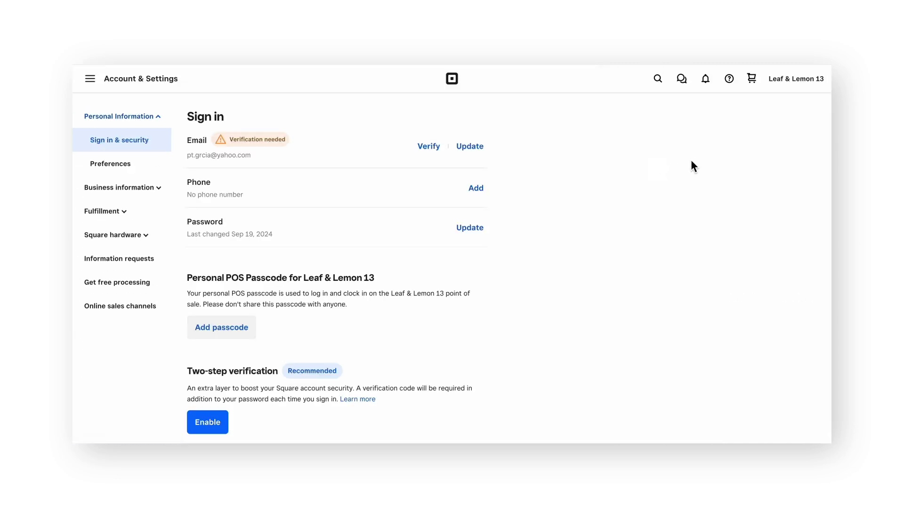
click(174, 193)
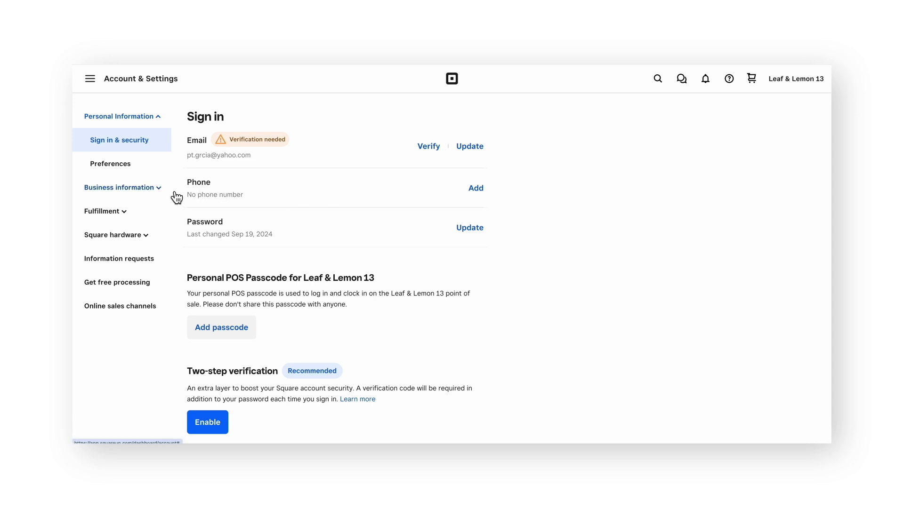
scroll(179, 194, down, 3)
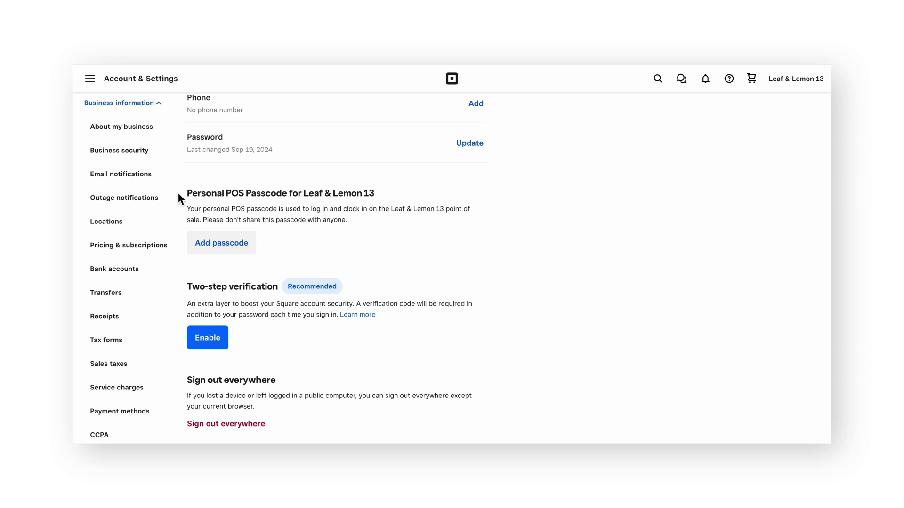
click(157, 227)
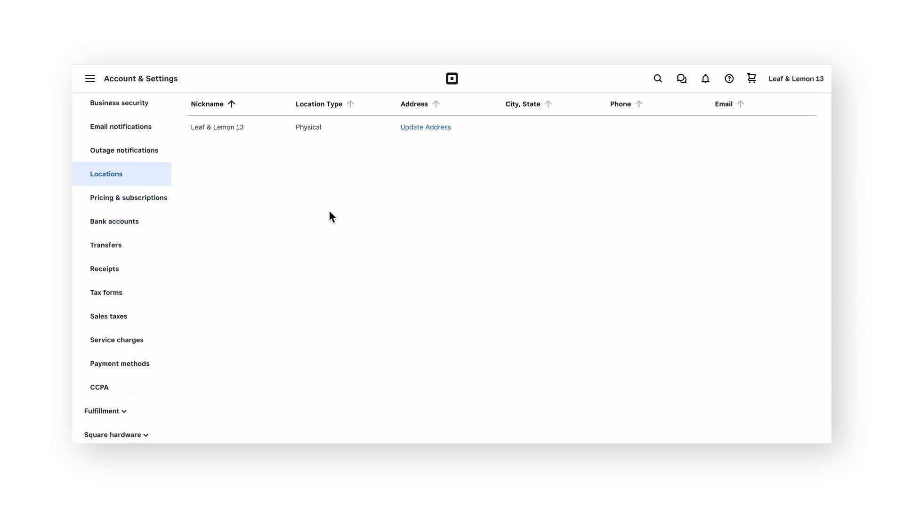
scroll(330, 212, up, 3)
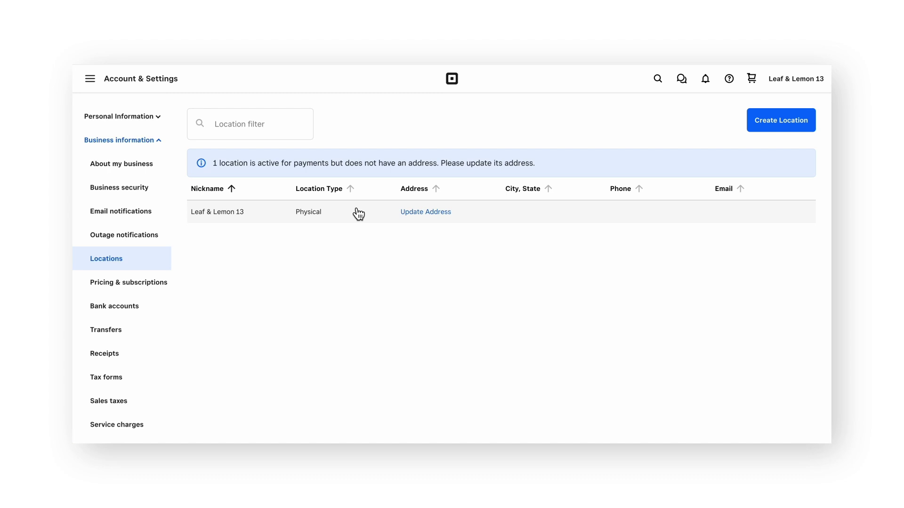
click(439, 213)
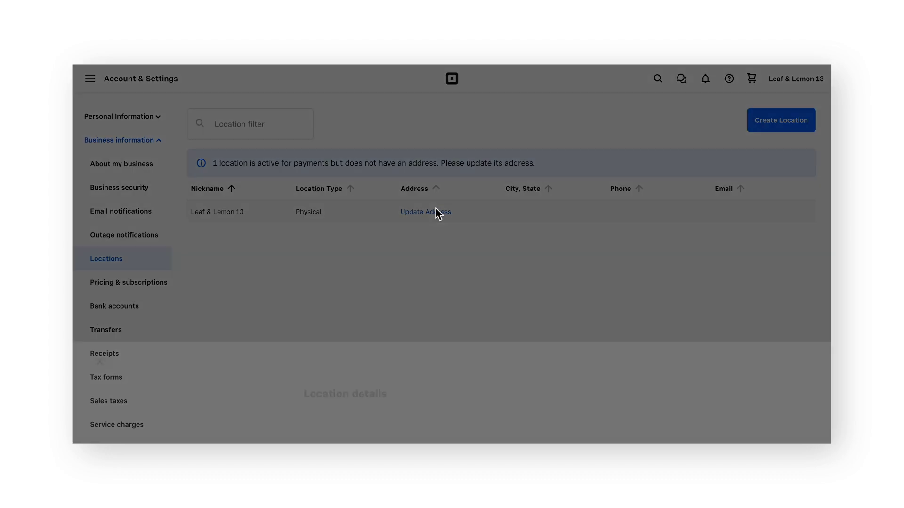
scroll(273, 225, down, 5)
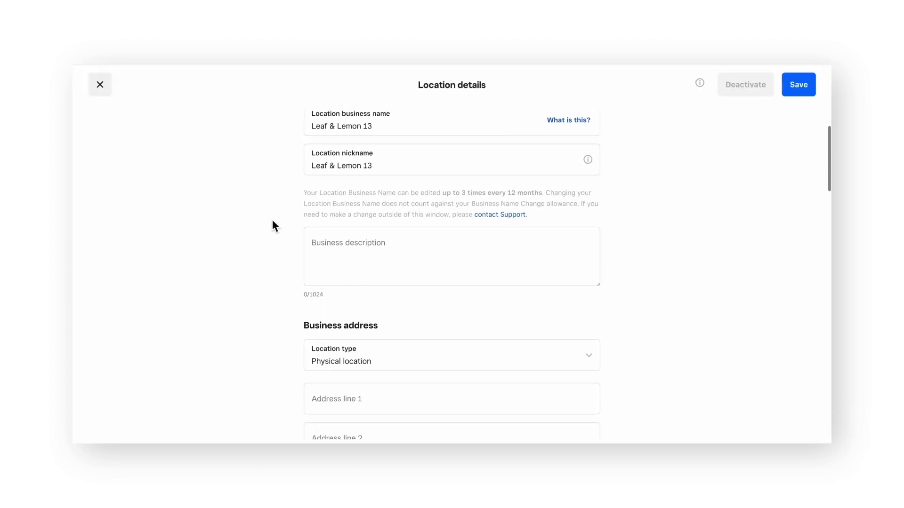
scroll(272, 225, down, 2)
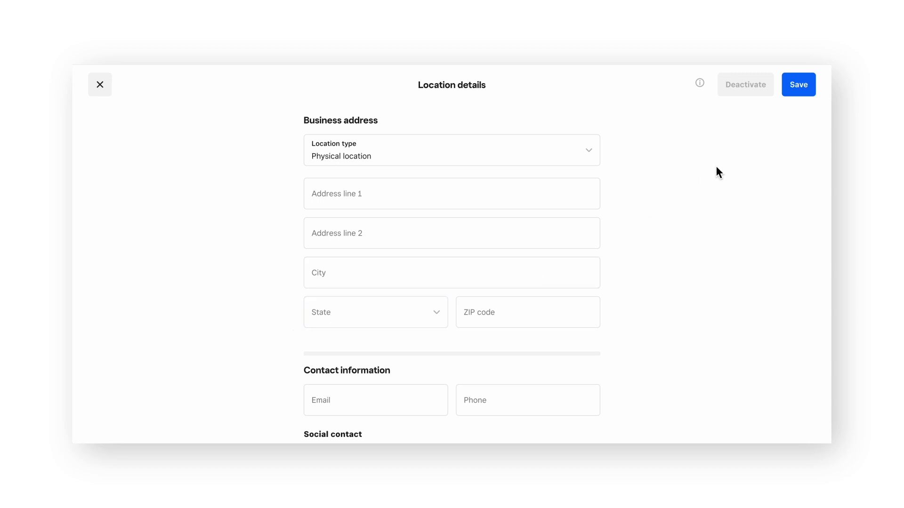
click(799, 89)
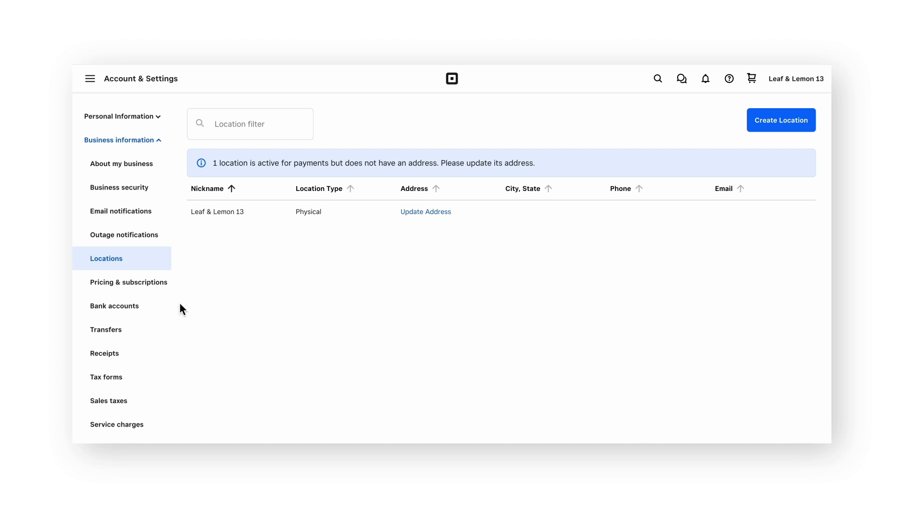
On the Bank accounts page, choose to add an external bank account and link it manually
click(157, 311)
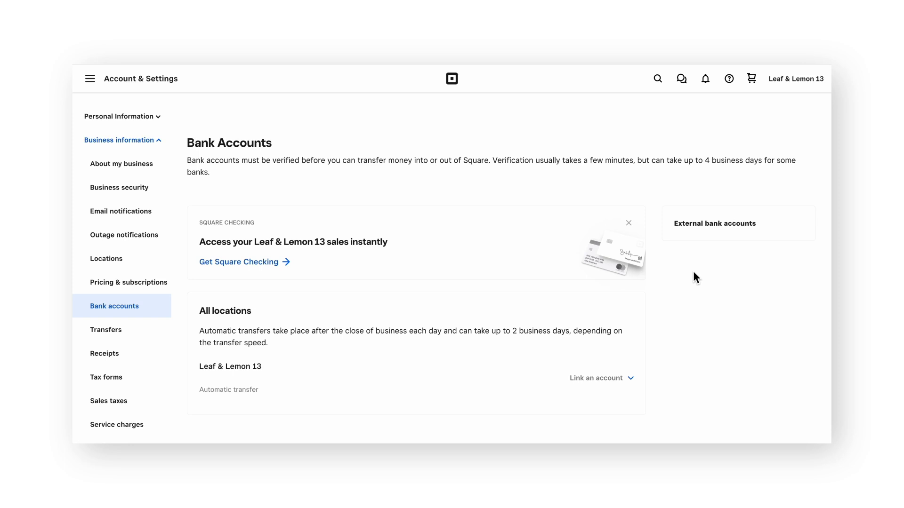
scroll(694, 274, down, 3)
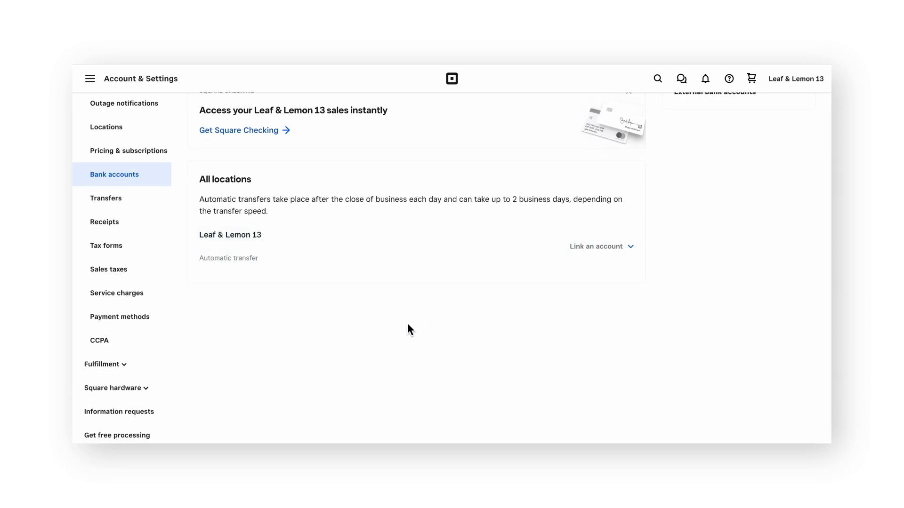
click(638, 255)
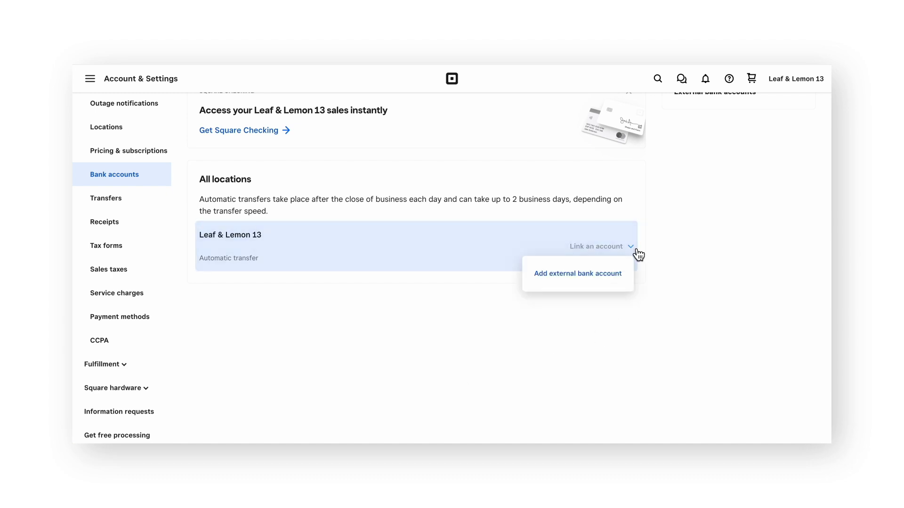
click(584, 277)
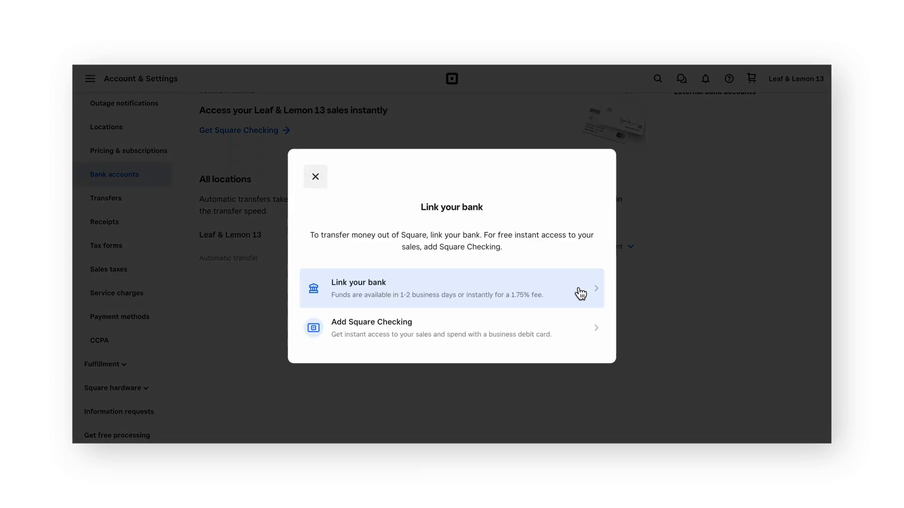
click(581, 294)
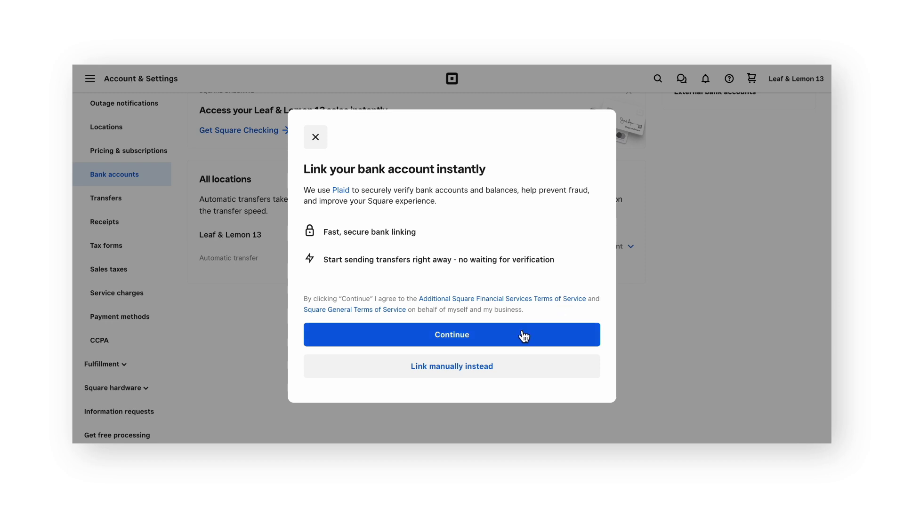
click(536, 370)
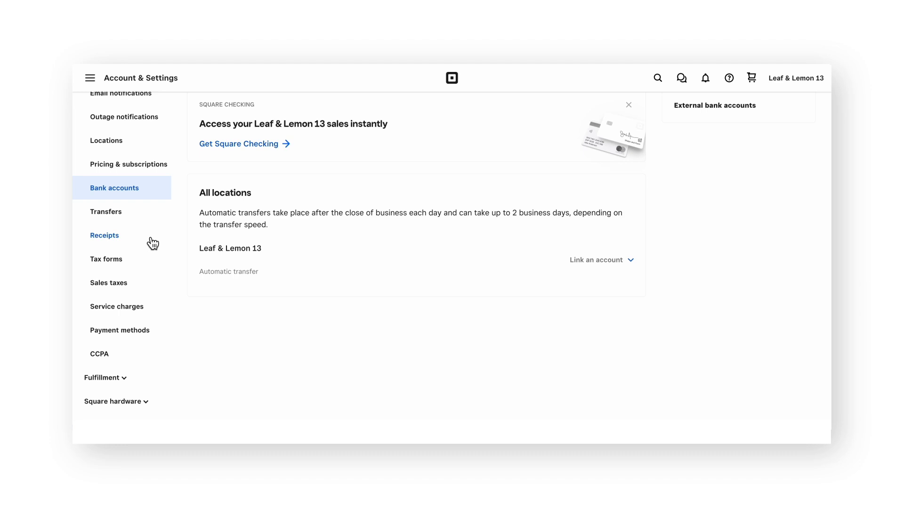
Start sales tax setup with the same rate for all items, category Prepared Food and Beverage
click(153, 290)
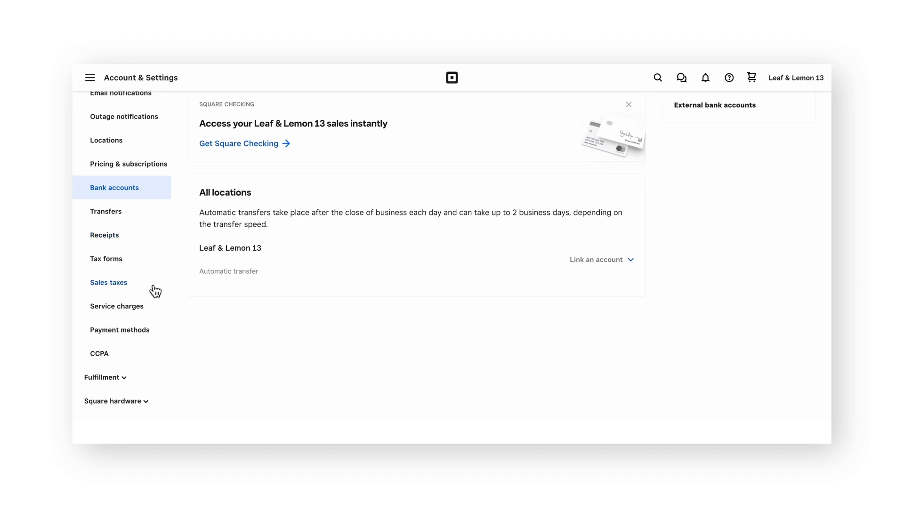
scroll(313, 291, up, 3)
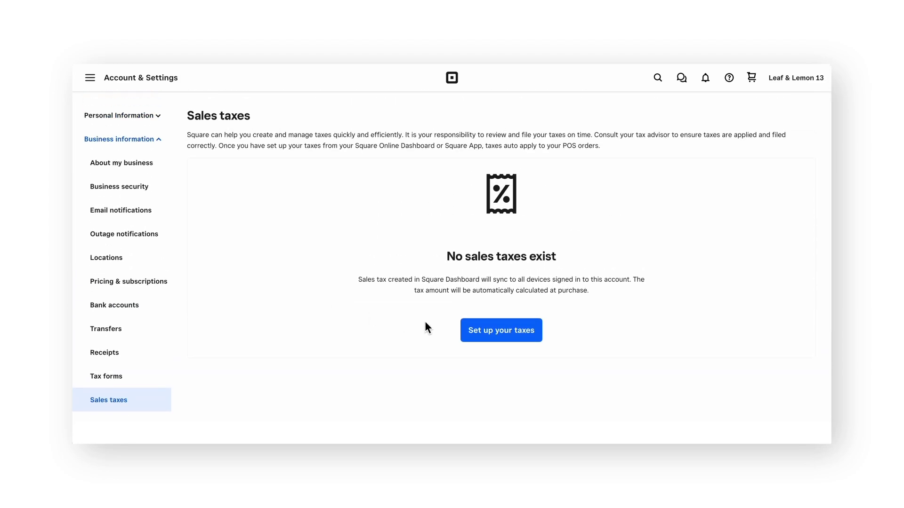
click(503, 336)
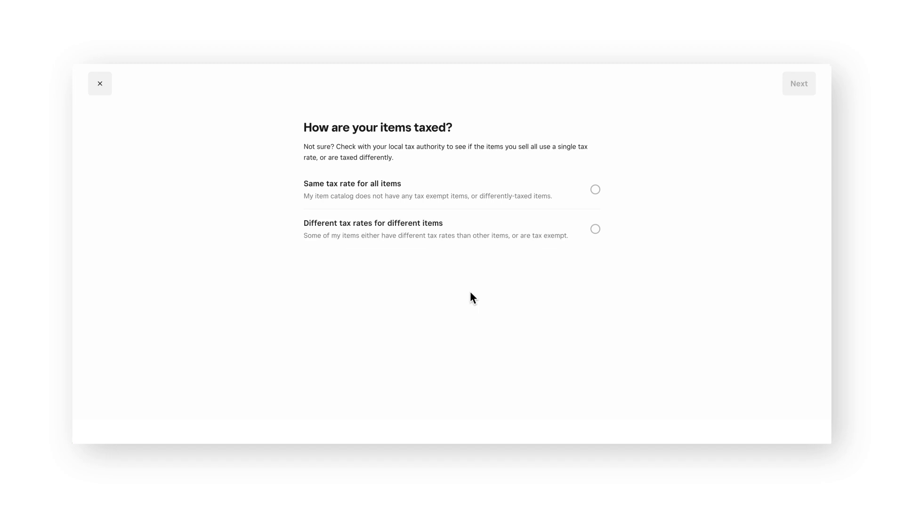
click(428, 187)
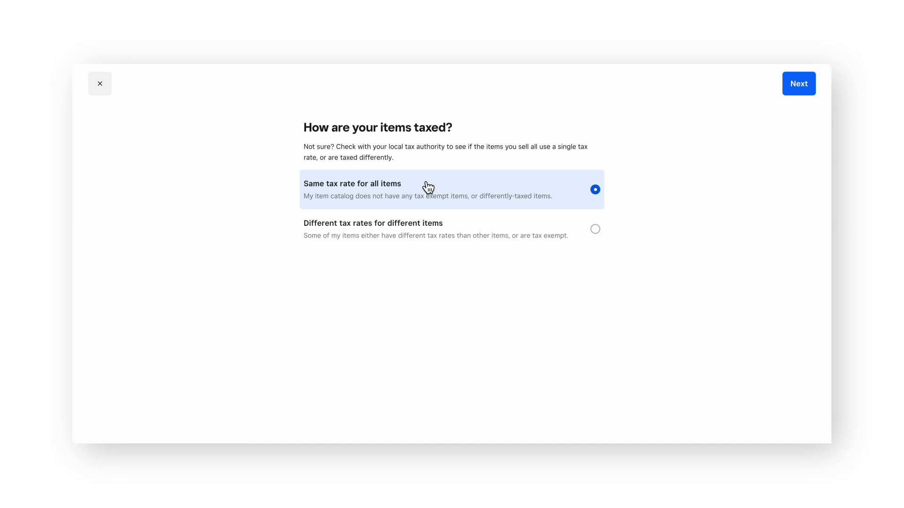
click(798, 90)
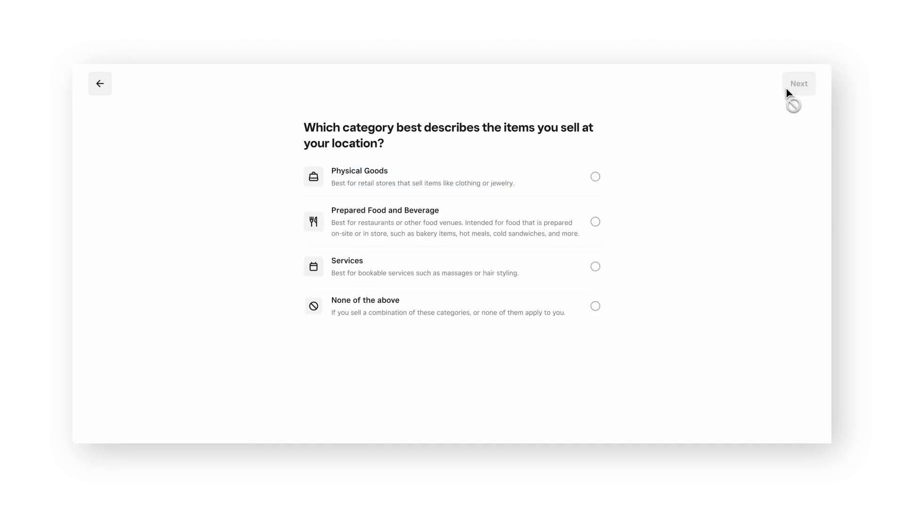
click(582, 224)
click(799, 84)
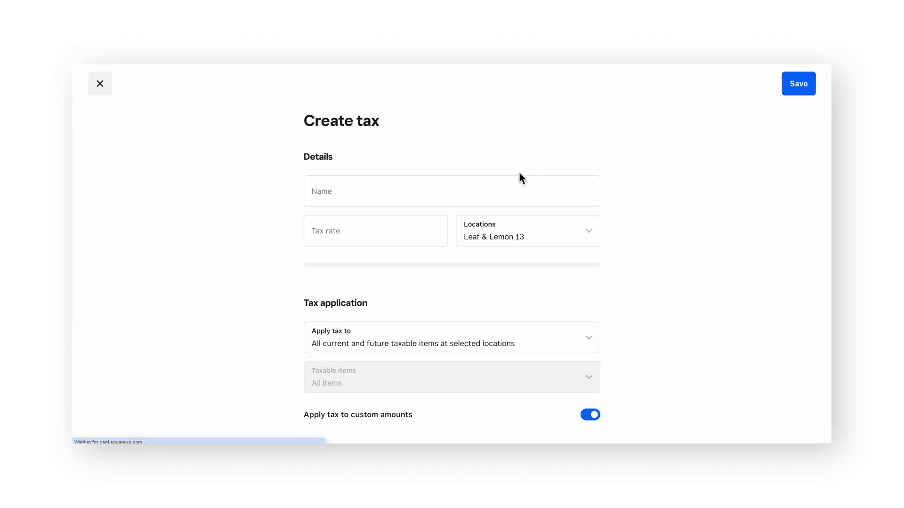
click(500, 198)
Name the tax 'Sales Tax' at a 7% rate, with Leaf & Lemon 13 as its location
text(S)
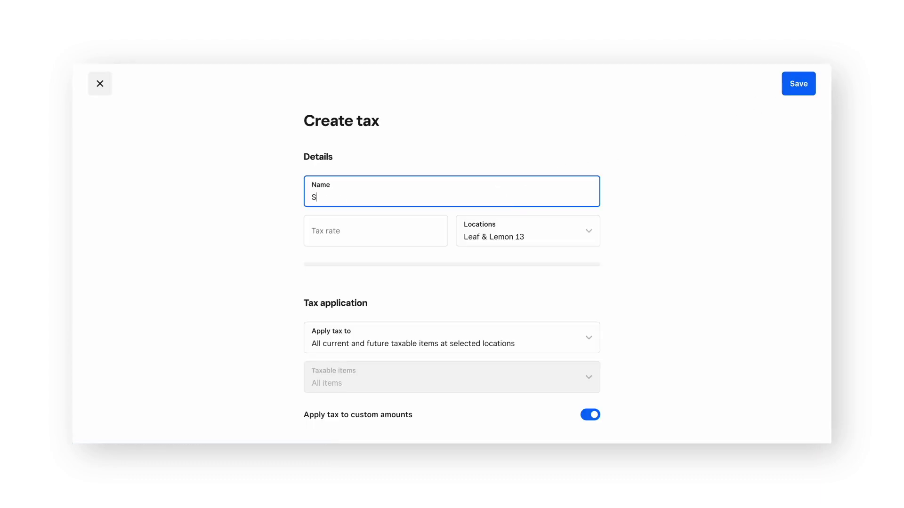
text(ales Tax)
click(404, 234)
text(7)
click(723, 232)
click(566, 239)
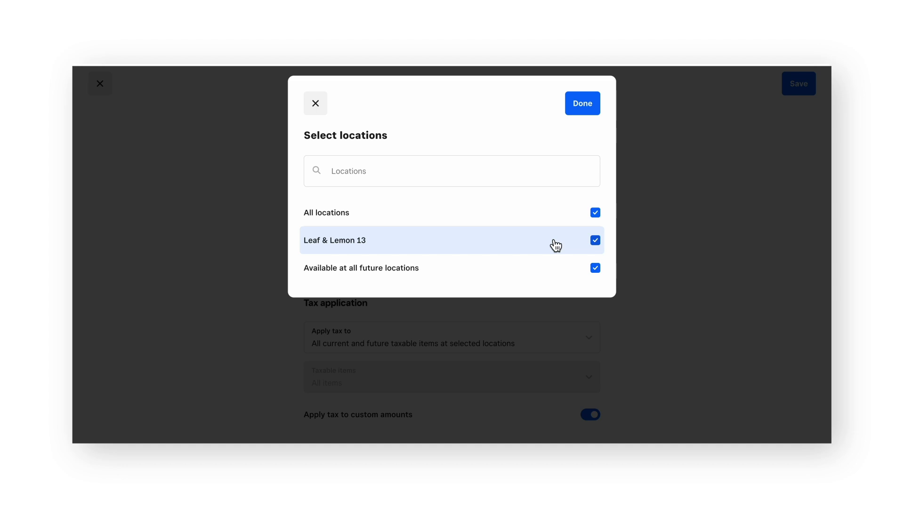
click(556, 245)
click(555, 244)
click(586, 105)
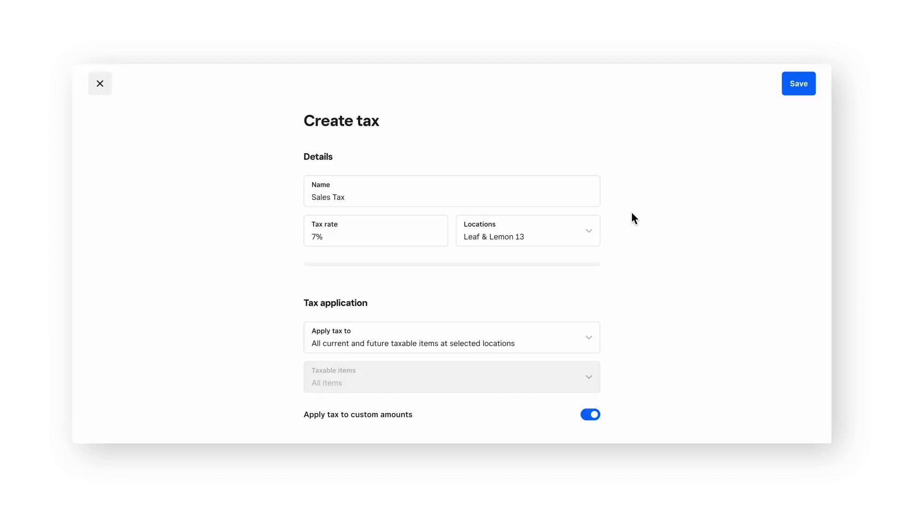
Apply the tax to all current and future taxable items and save it
scroll(632, 213, down, 1)
scroll(632, 214, up, 1)
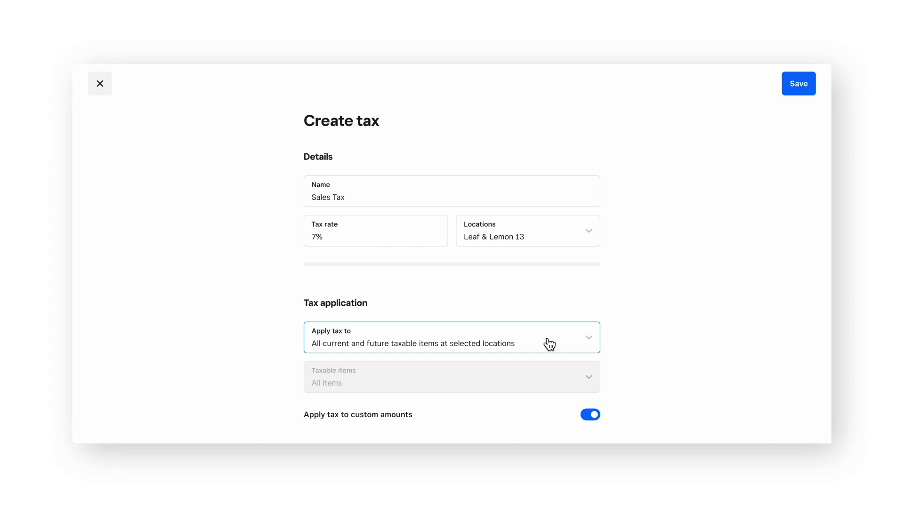
click(549, 344)
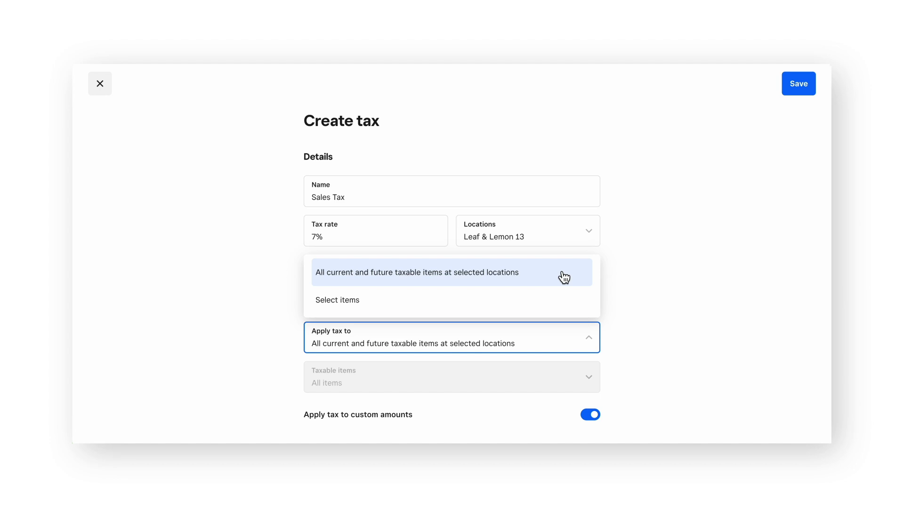
click(543, 309)
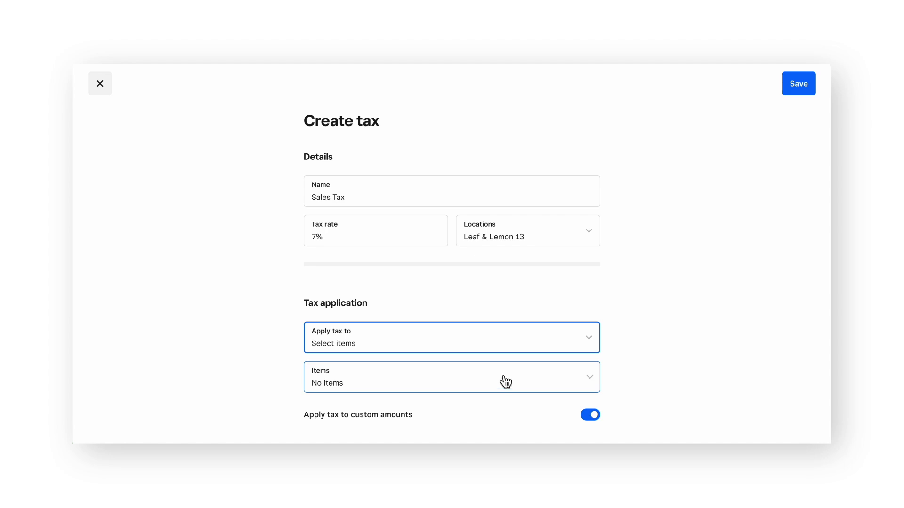
click(524, 343)
click(573, 279)
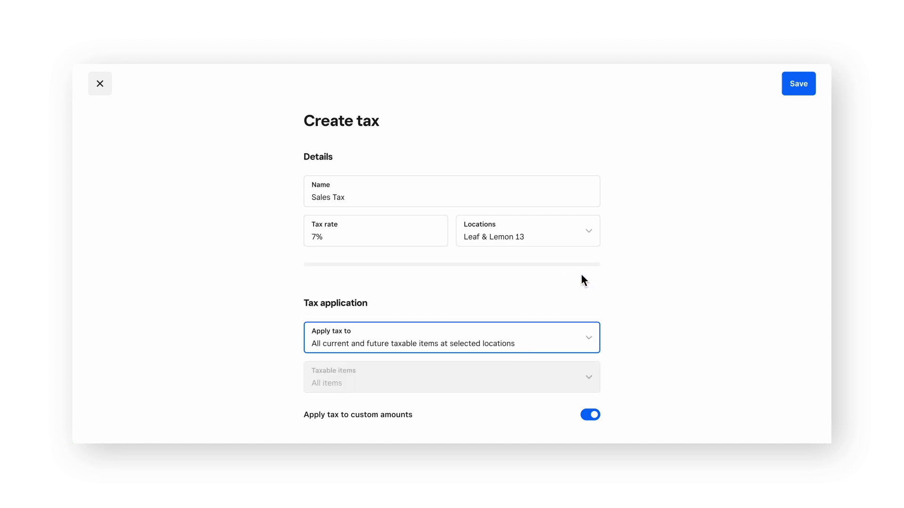
click(798, 86)
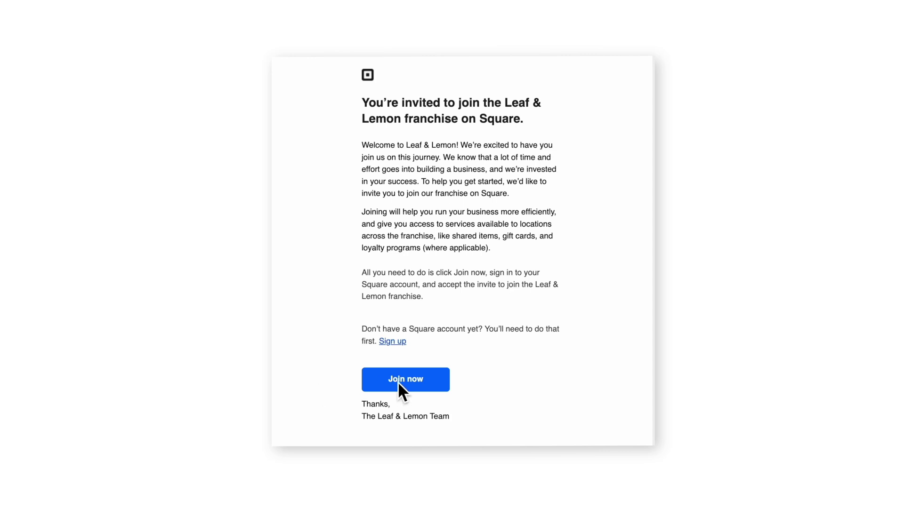
Accept the Leaf & Lemon franchise invitation and go to the Square sign-in page
click(439, 381)
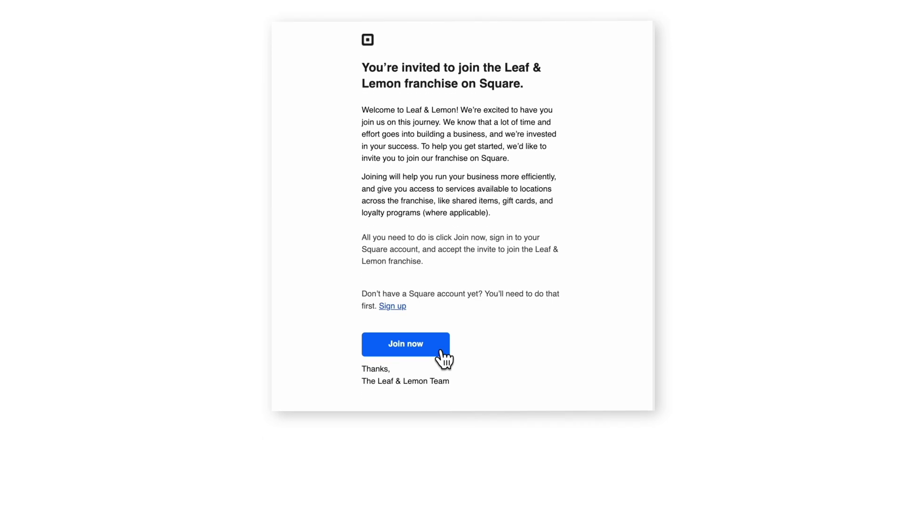
click(426, 253)
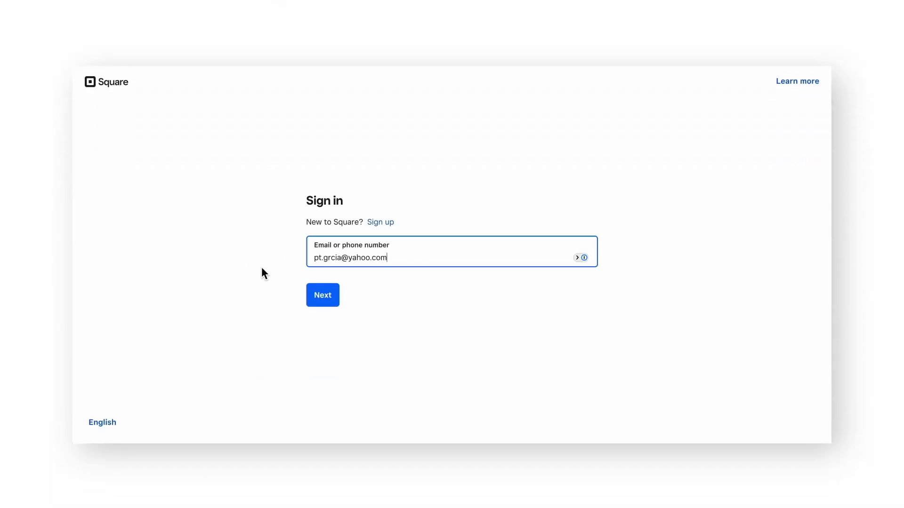
Sign in with the account e-mail and password, passing the reCAPTCHA check
click(317, 295)
text(••••••••)
click(316, 298)
click(319, 284)
click(317, 324)
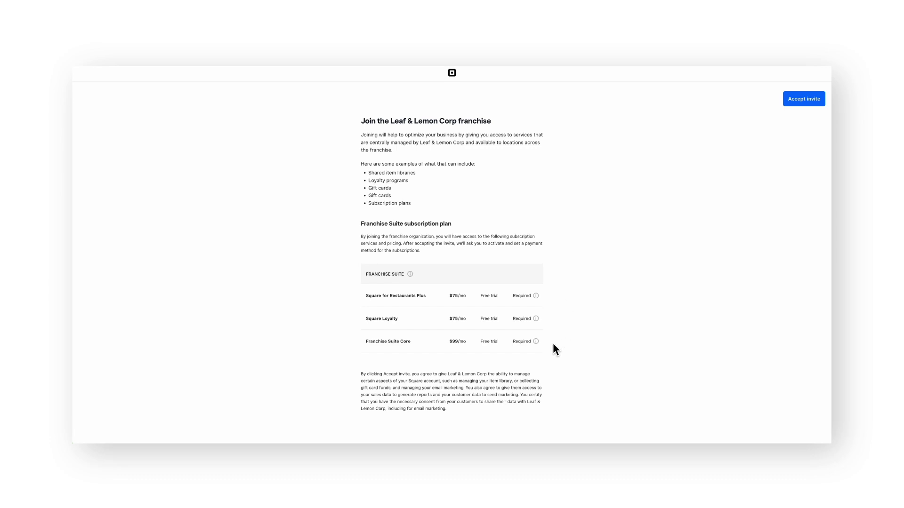
Accept the Leaf & Lemon Corp franchise invite and bring up the Leaf & Lemon 13 account menu
click(809, 100)
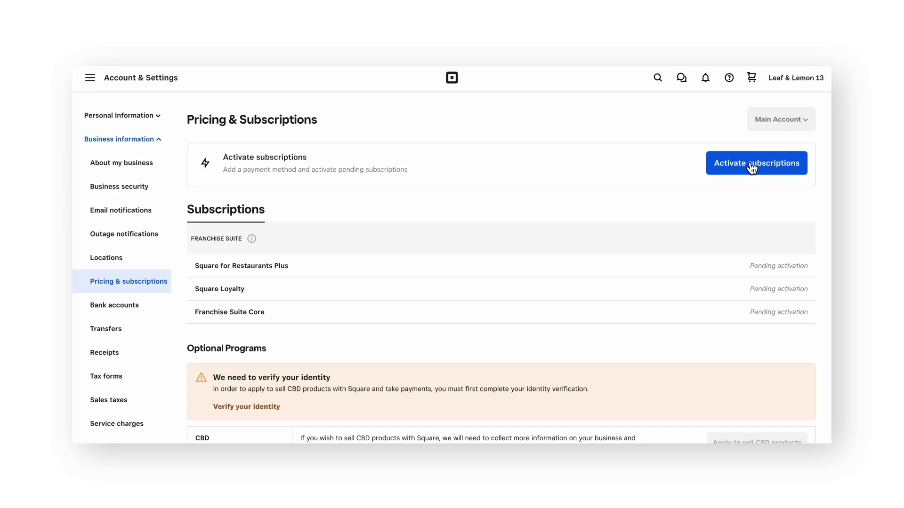
click(800, 83)
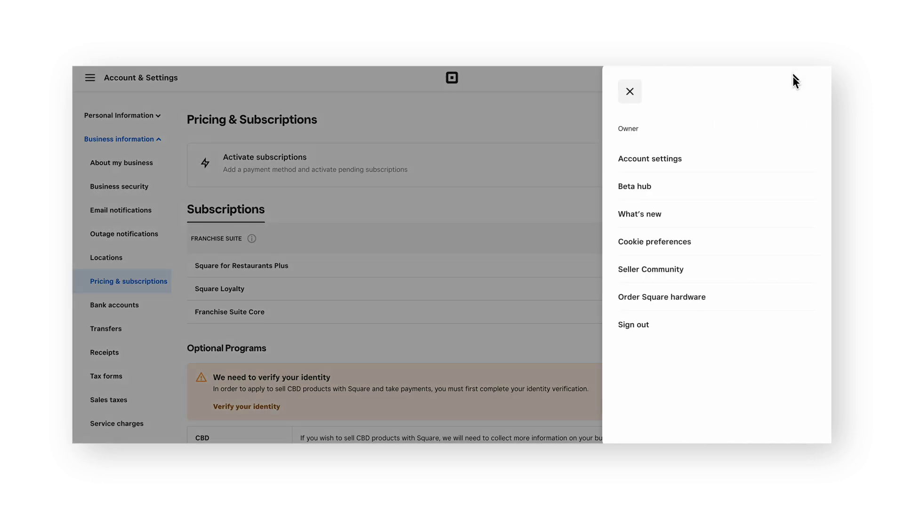
From Pricing & subscriptions, start activating the pending $249.00/mo Franchise Suite subscriptions
click(653, 163)
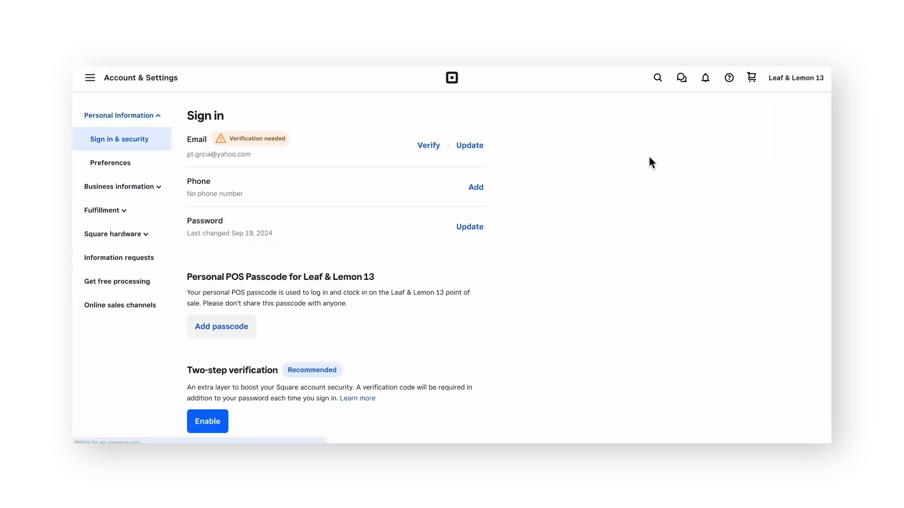
click(144, 193)
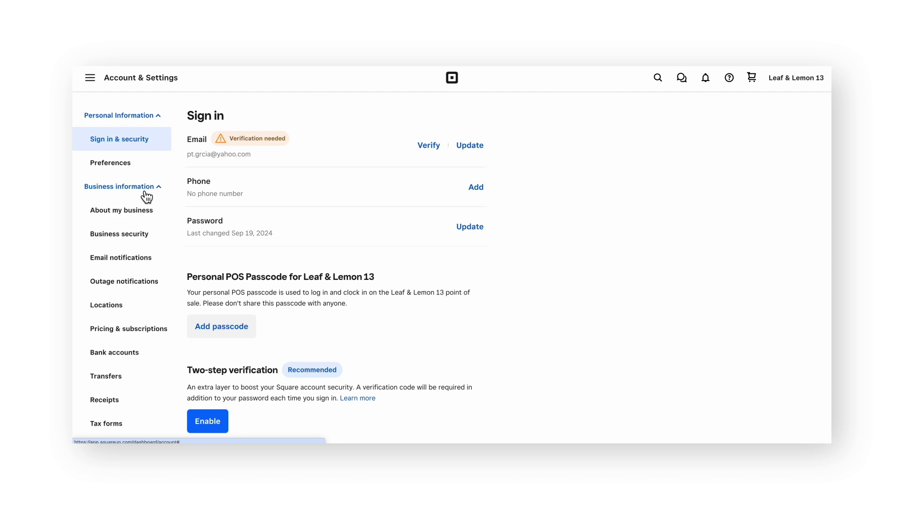
click(140, 331)
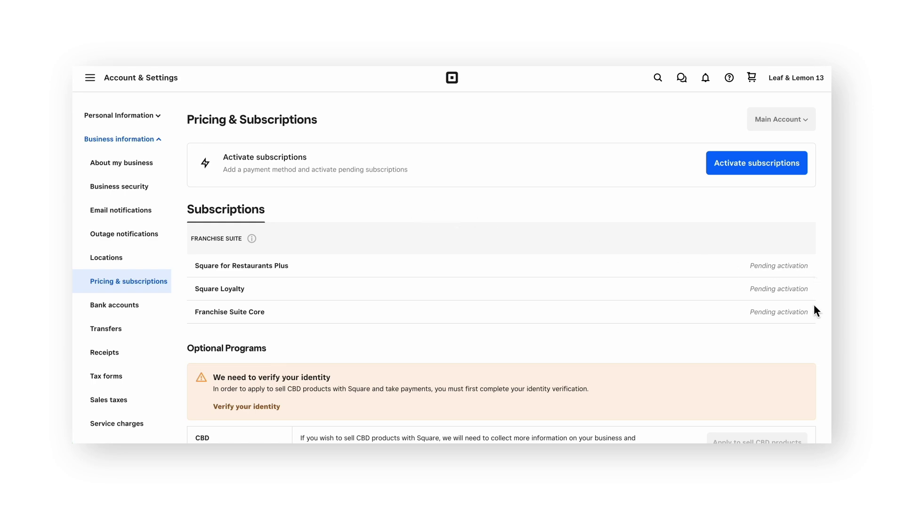
click(747, 163)
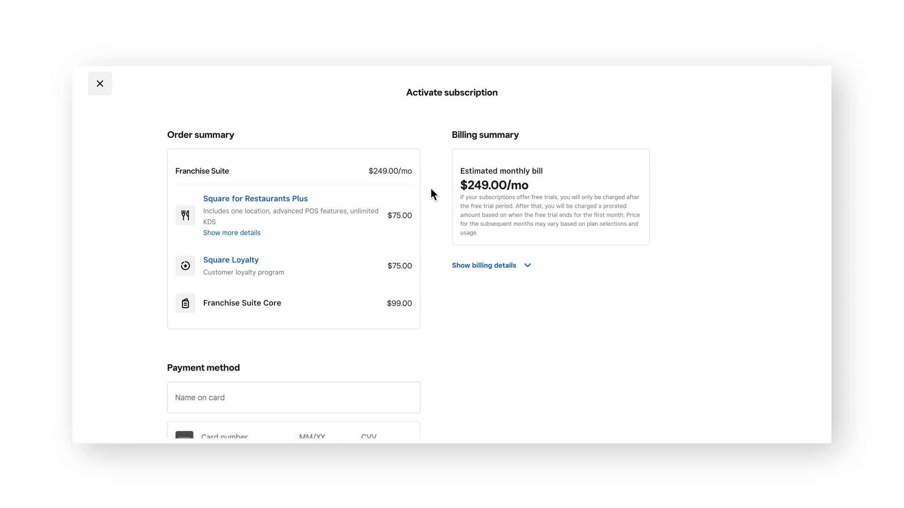
Start entering payment details in the Activate subscription dialog's Name on card field
scroll(430, 189, down, 5)
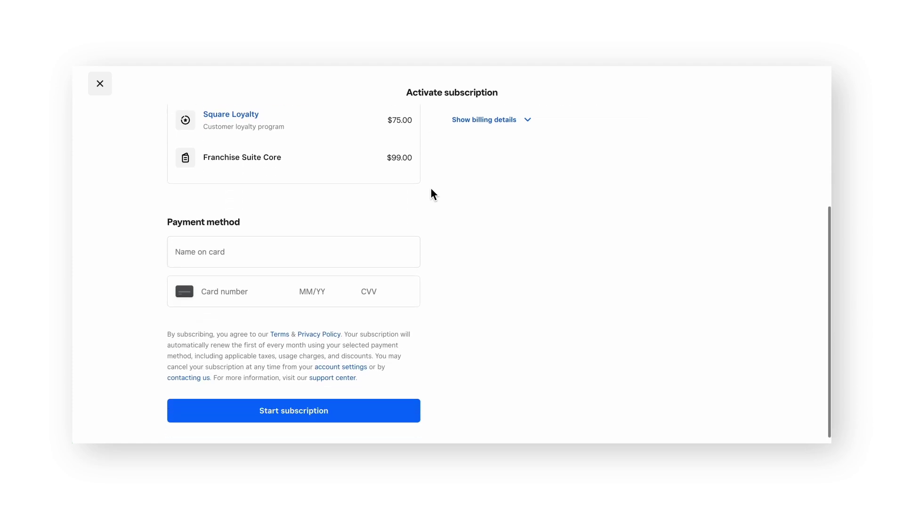
click(402, 263)
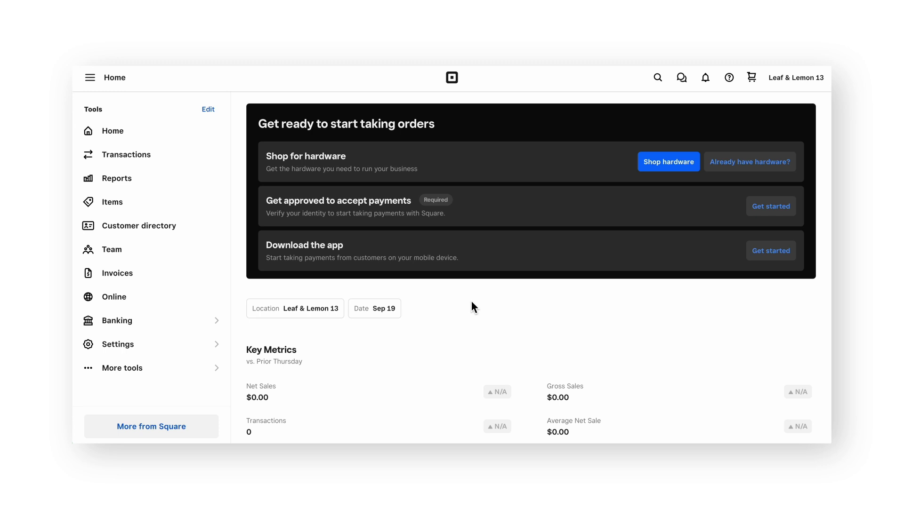
Visit the item library, then go to Settings > Device Management's Devices page
click(191, 207)
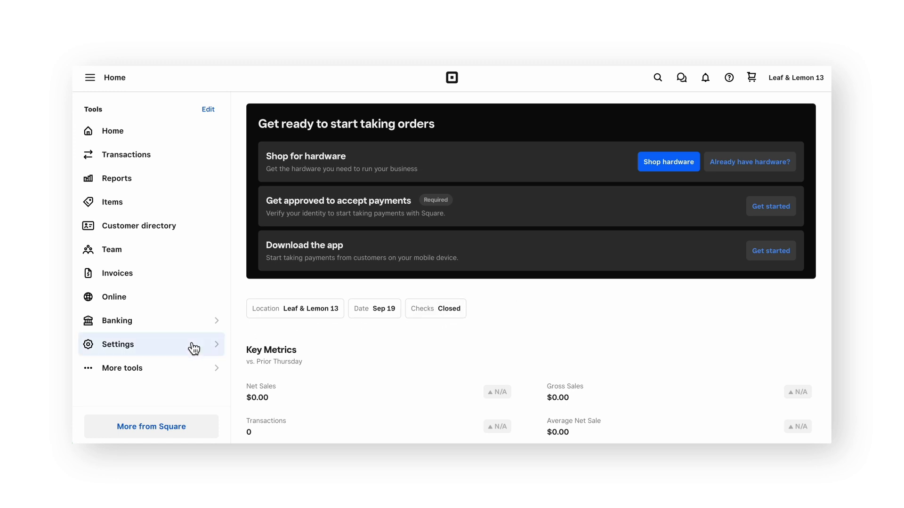
click(173, 349)
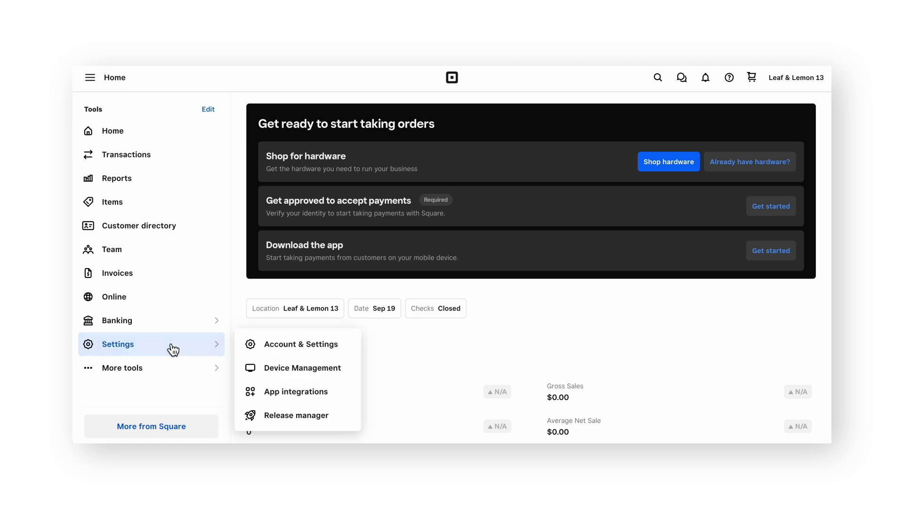
click(293, 369)
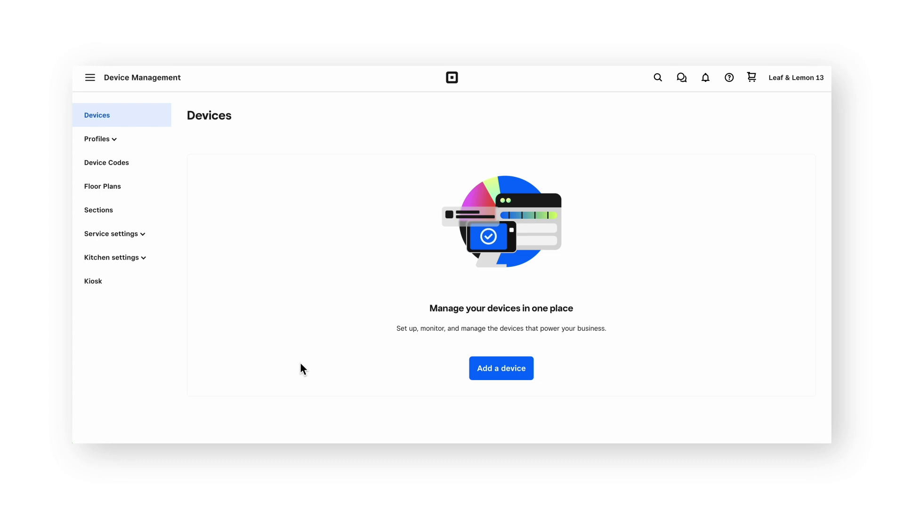
Start a new device code request for a quantity of 1
click(159, 174)
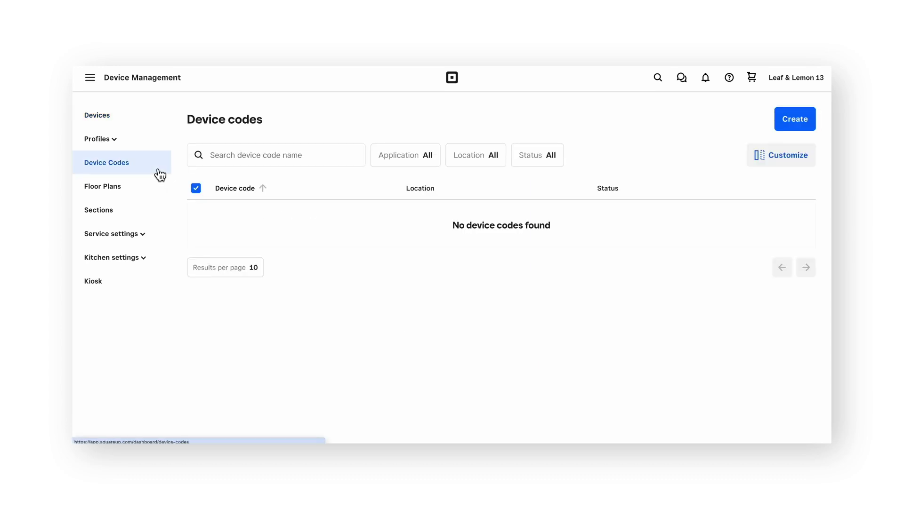
click(804, 123)
click(471, 207)
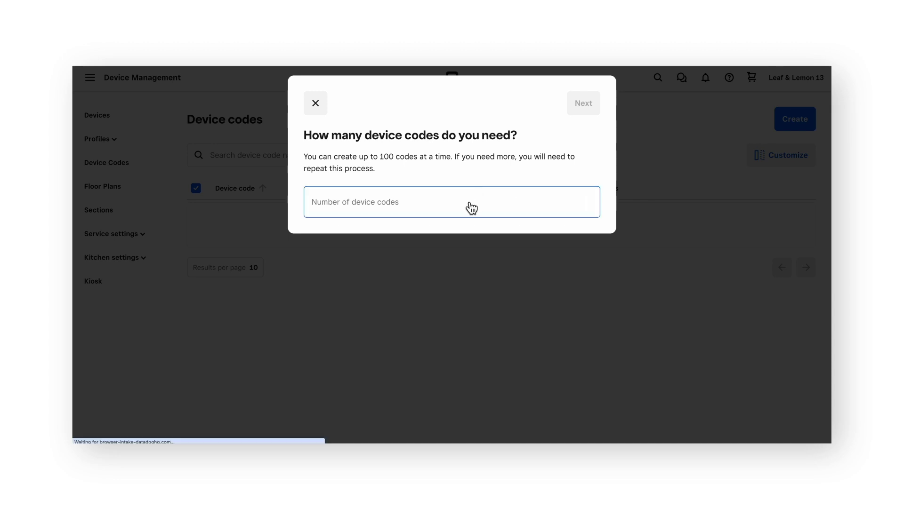
text(1)
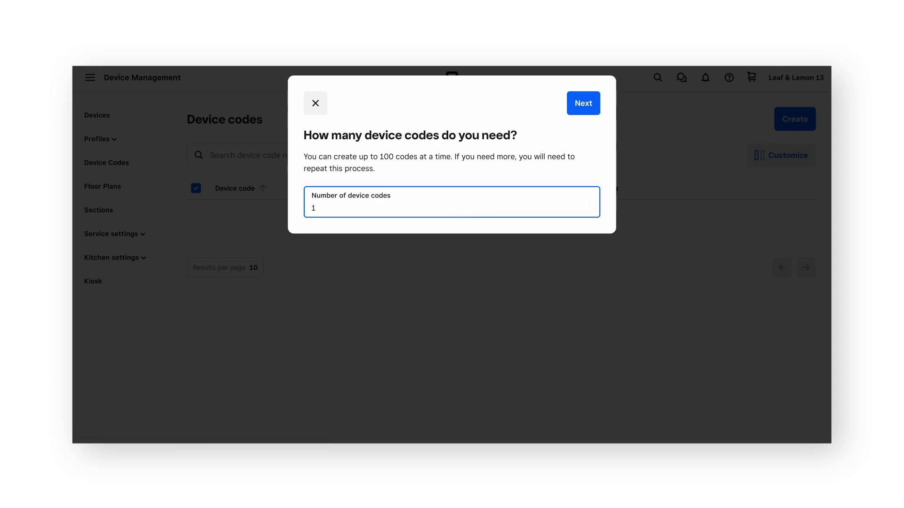
click(586, 105)
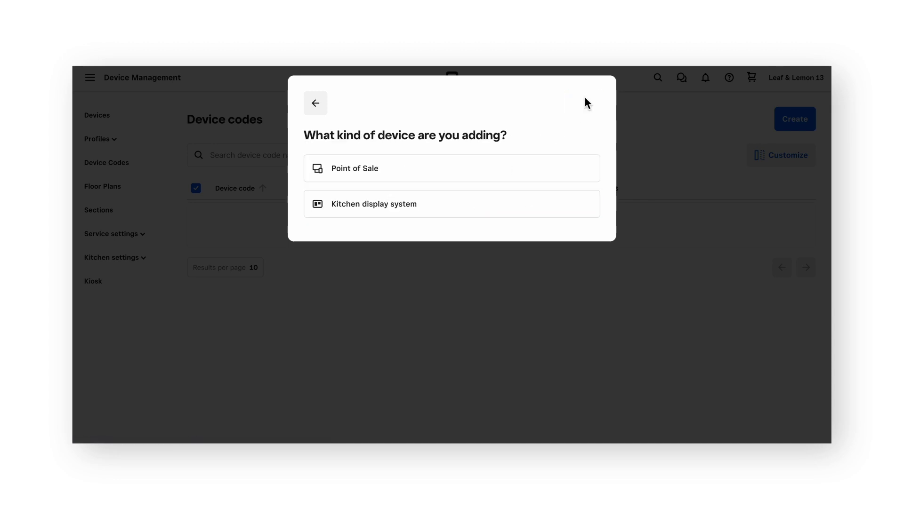
Choose Point of Sale, Square for Restaurants, Countertop mode and the Counter service template
click(448, 173)
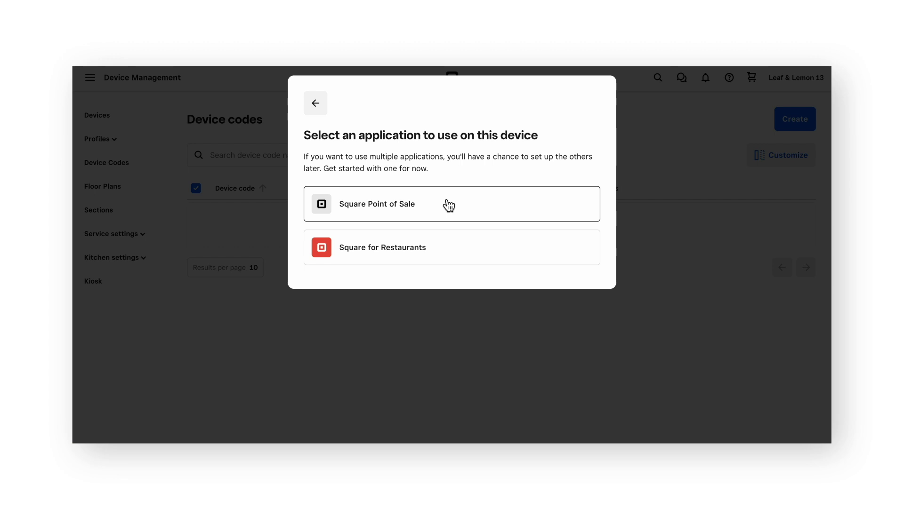
click(458, 249)
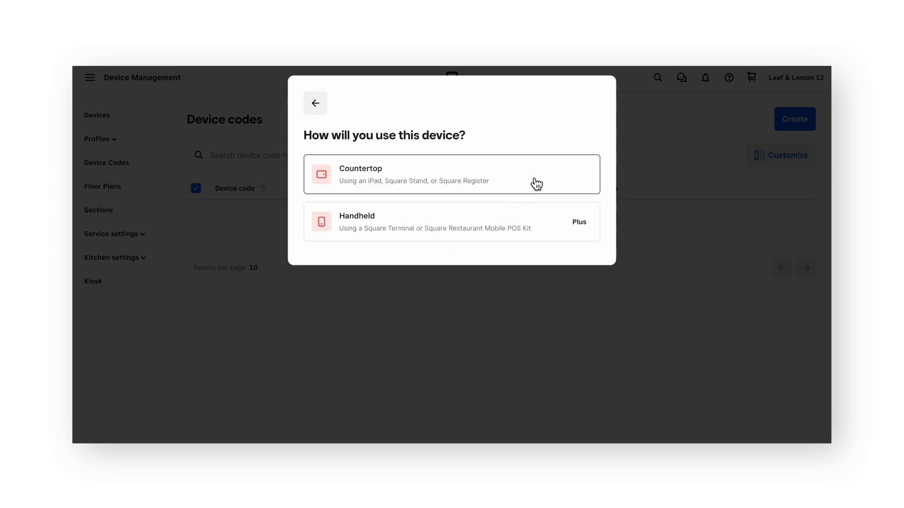
click(544, 179)
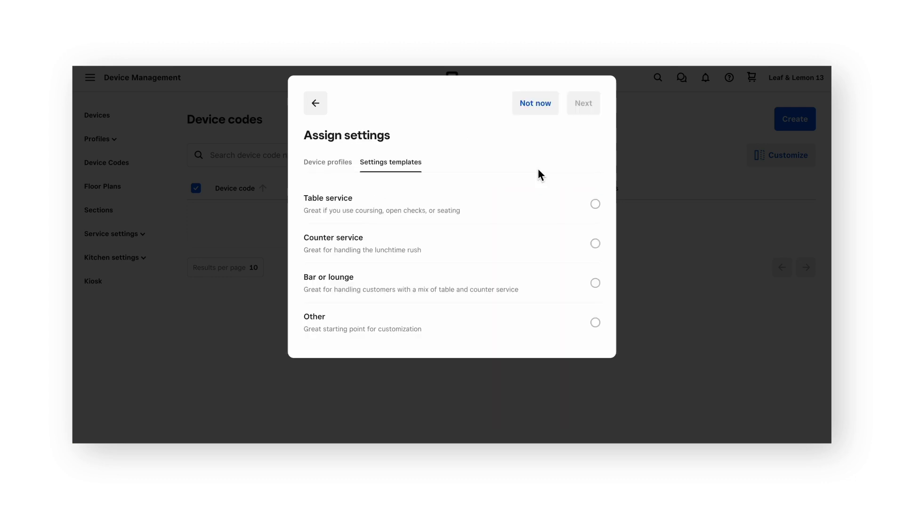
click(485, 252)
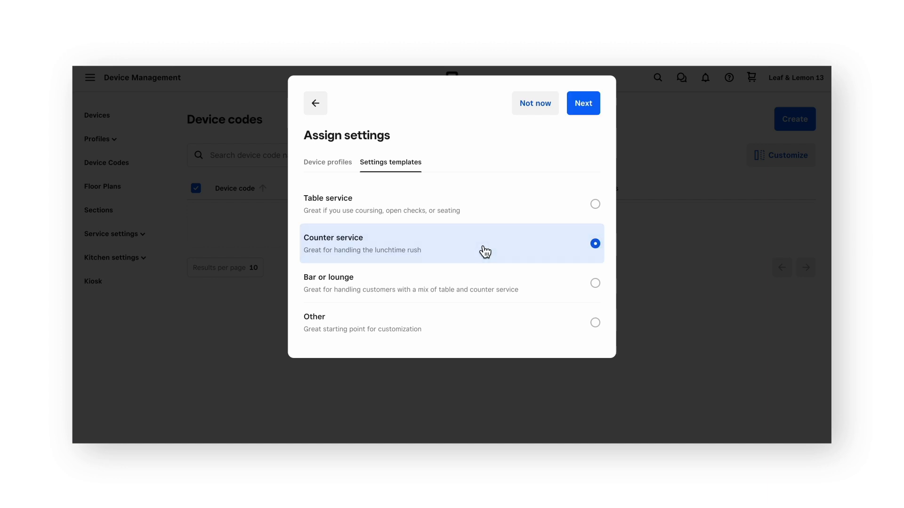
Name the device code 'Front Counter' and create it
click(586, 106)
click(423, 194)
text(Front Counter)
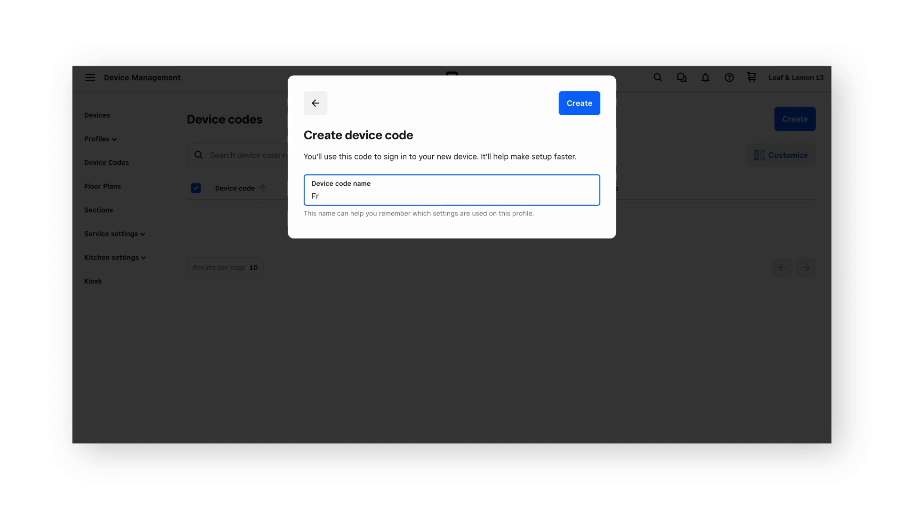
click(581, 105)
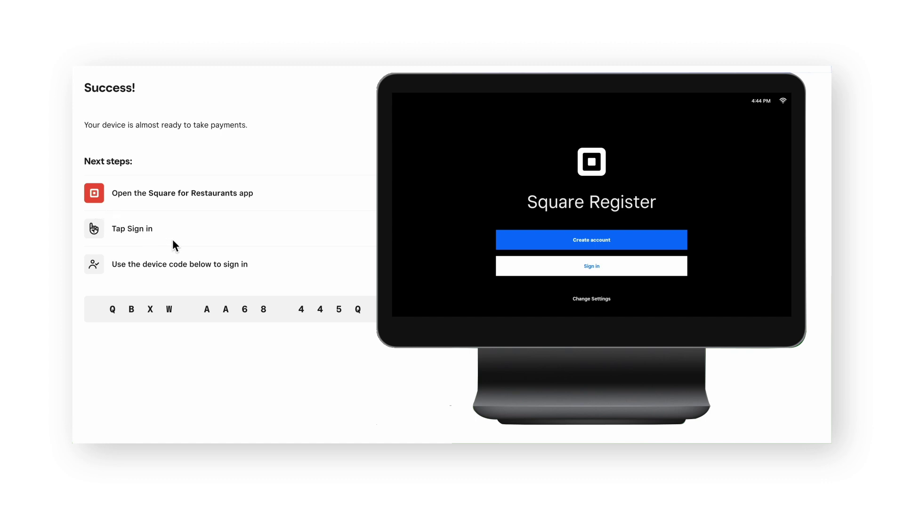
Sign the tablet in using the device code from the Success page
click(535, 262)
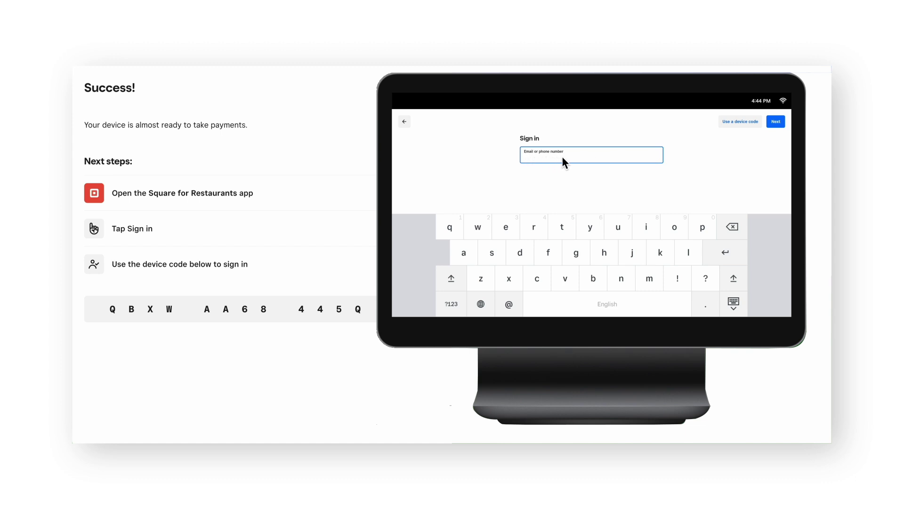
click(742, 122)
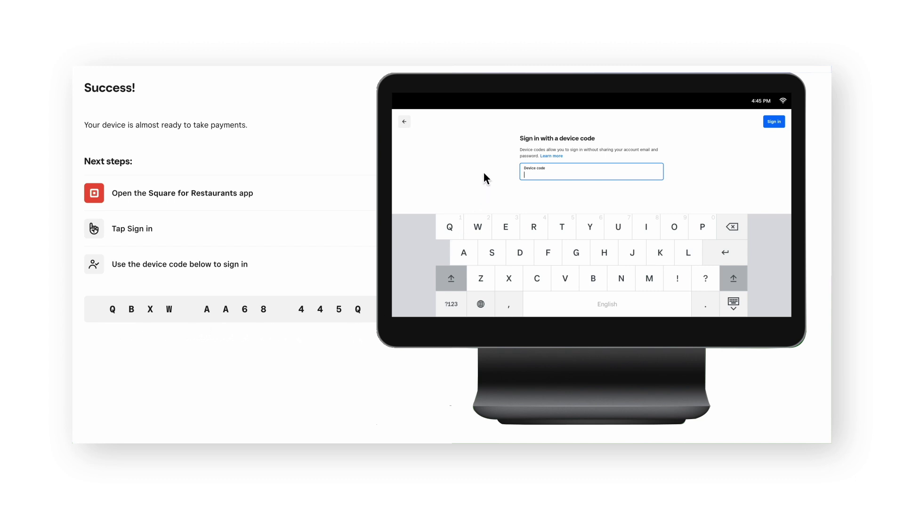
text(QBXWAA68445Q)
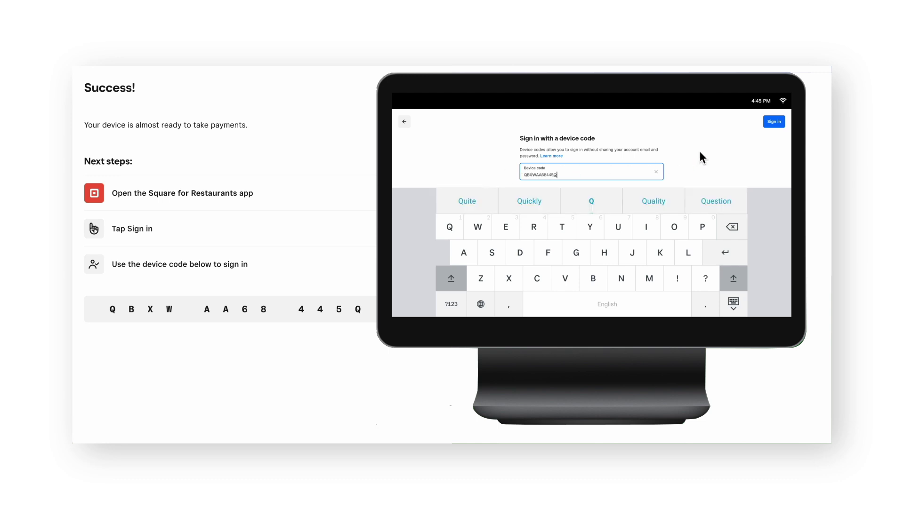
click(775, 122)
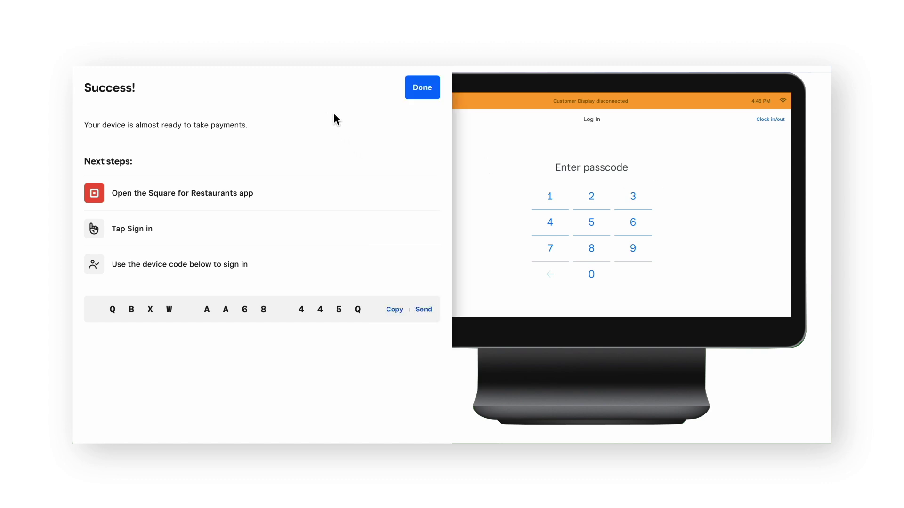
Finish setup and close the Front Counter code details, leaving it listed as Paired
click(427, 92)
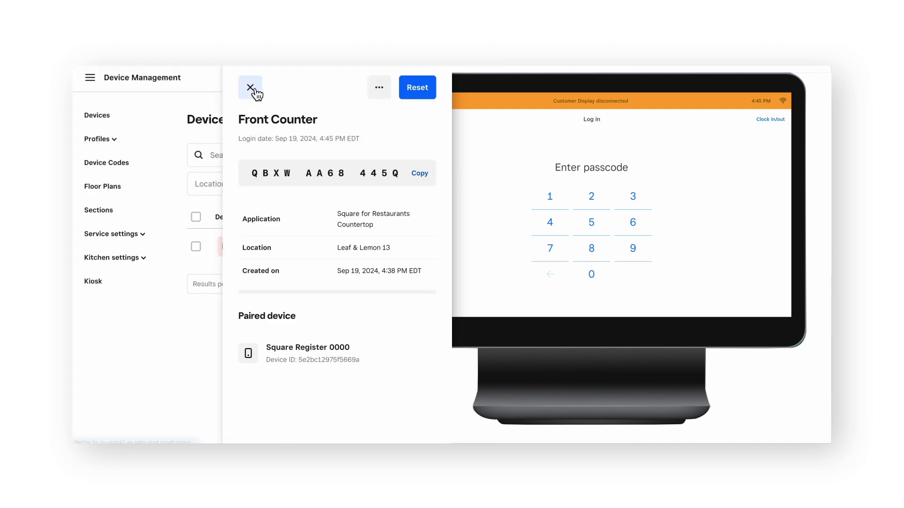
click(251, 88)
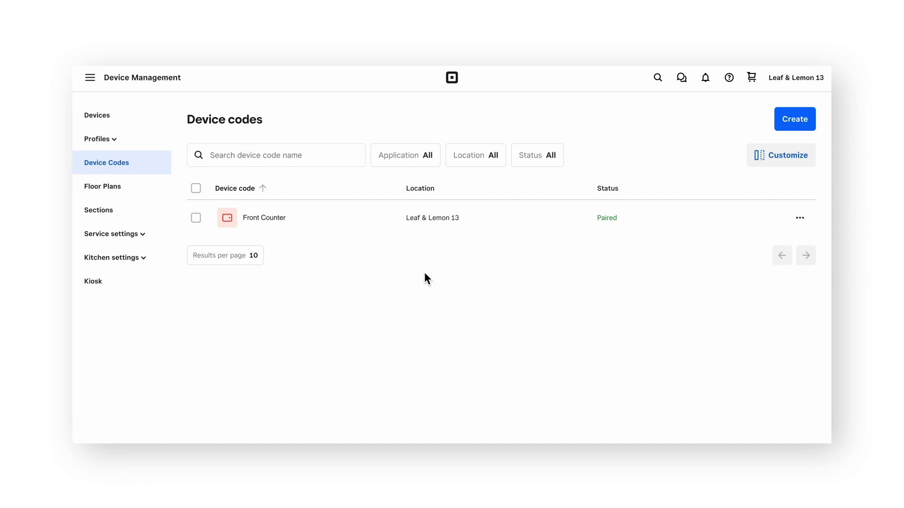
click(135, 84)
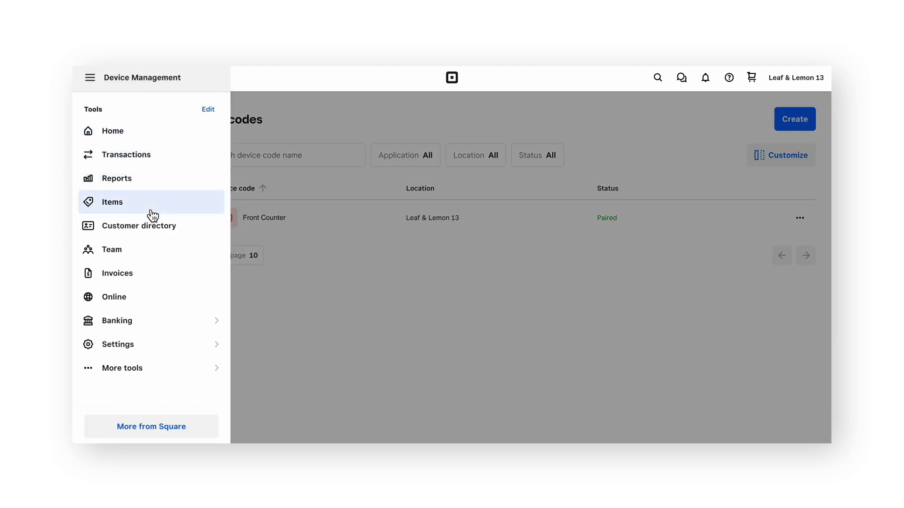
Open the Owner's team member profile and reveal their passcode under Permissions
click(163, 254)
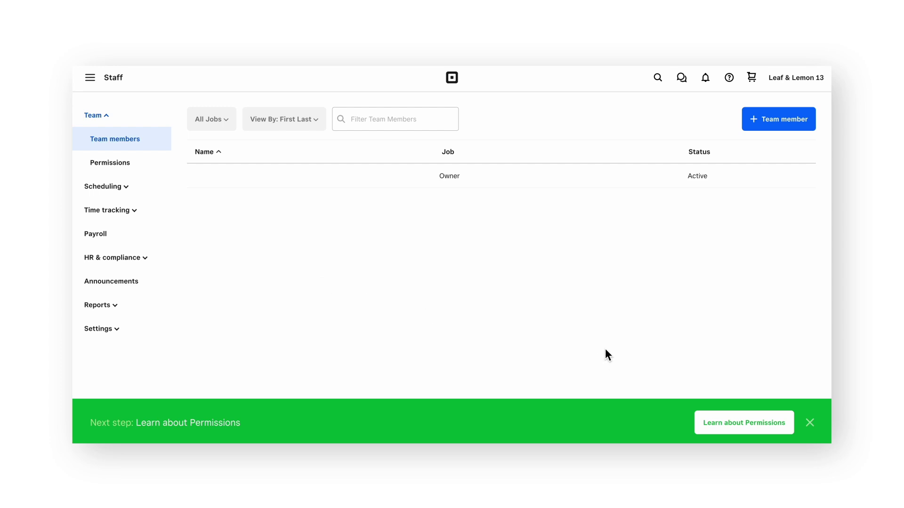
click(325, 179)
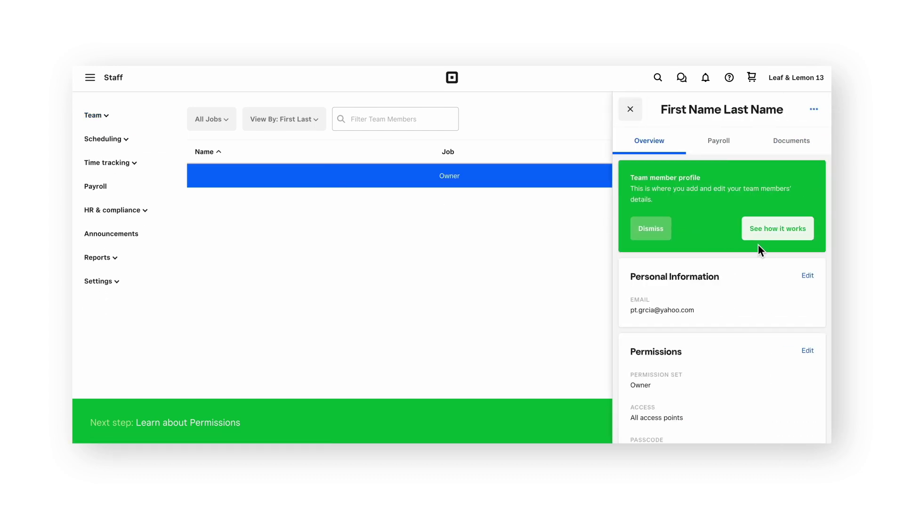
scroll(762, 256, down, 5)
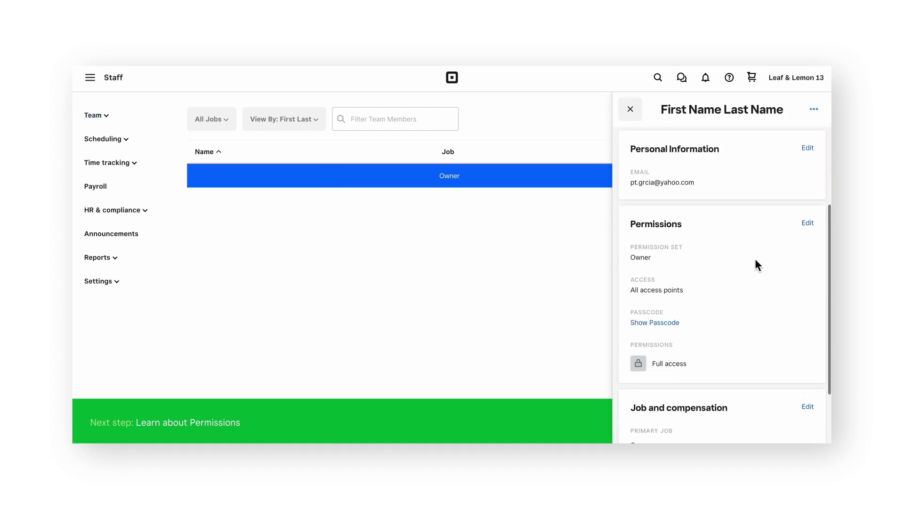
click(657, 323)
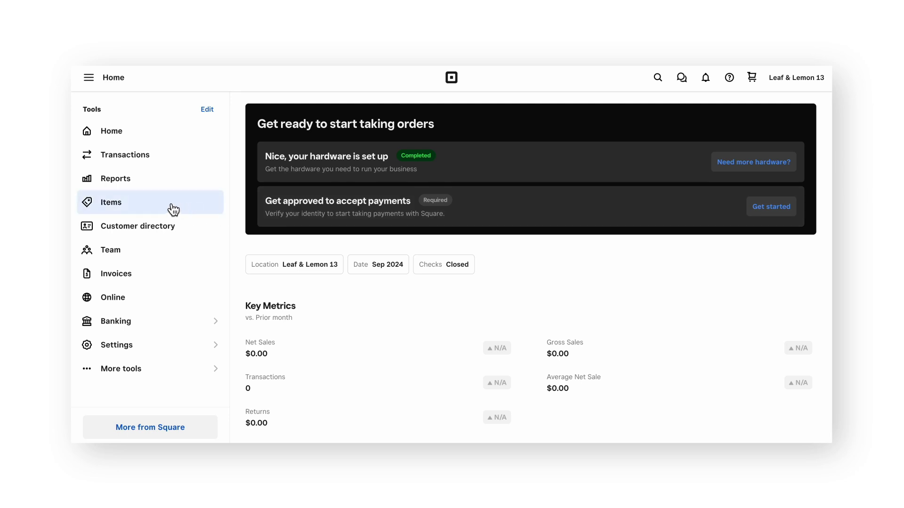
Build a new menu manually, named 'Main Menu', and save it
click(171, 207)
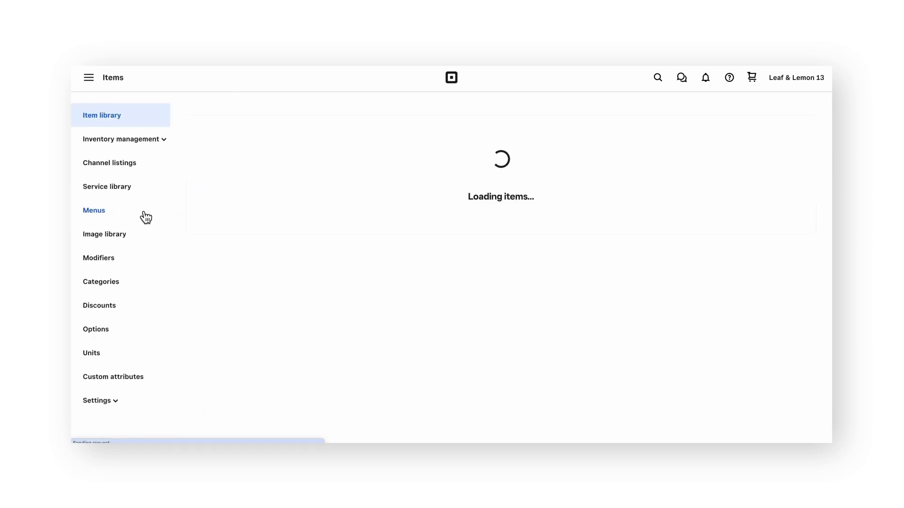
click(144, 217)
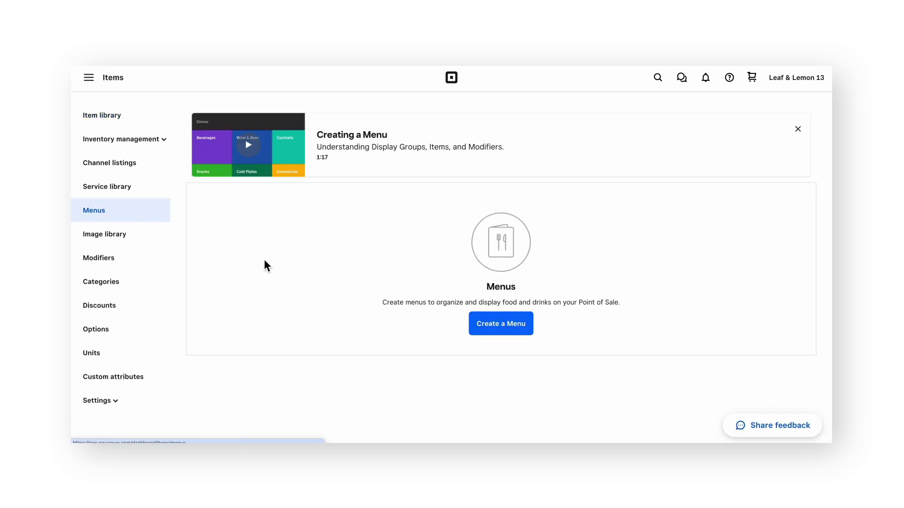
click(504, 324)
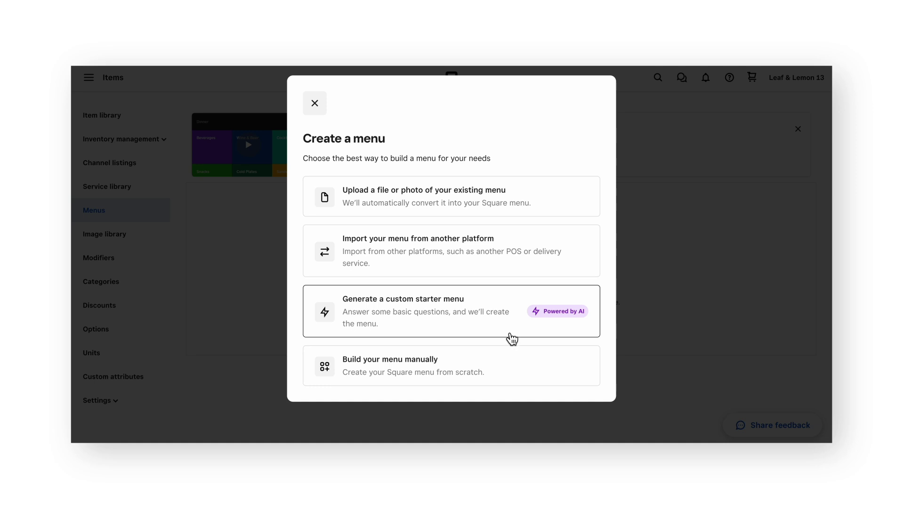
click(533, 367)
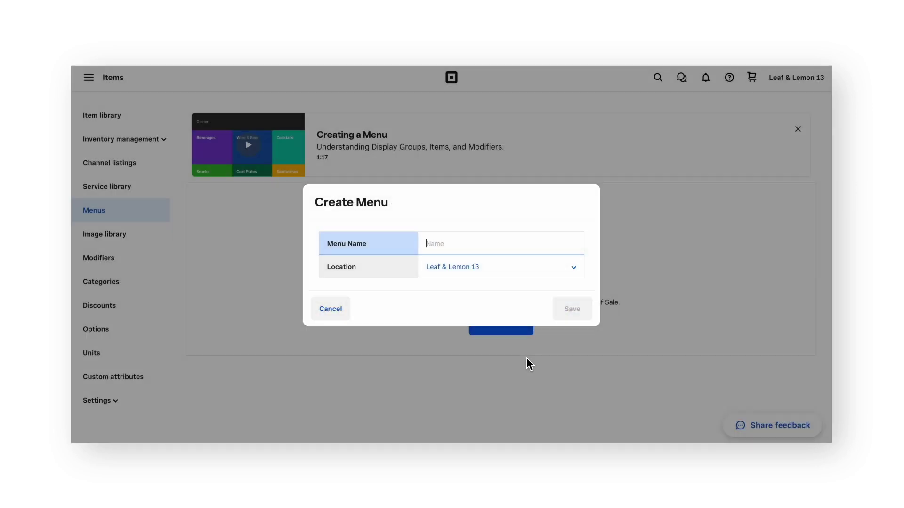
text(Main Menu)
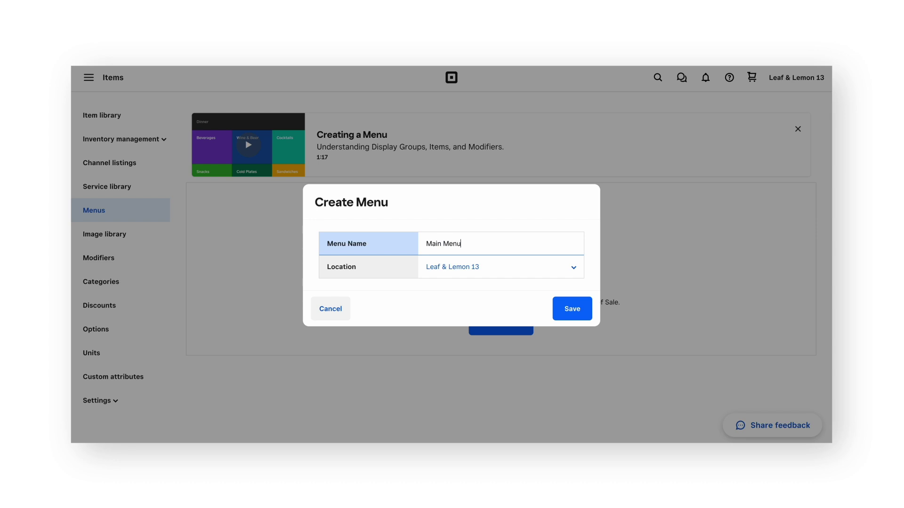
click(585, 310)
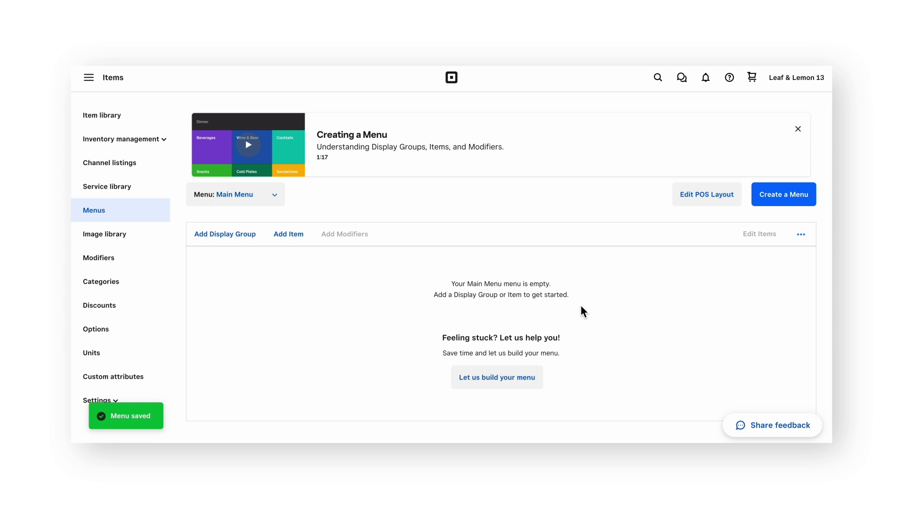
click(707, 194)
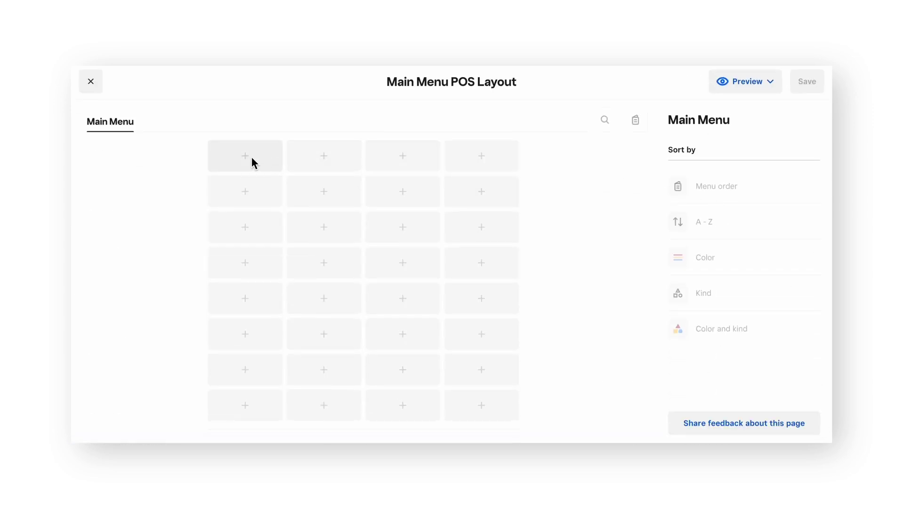
Place an Avocado Toast item tile in the first layout slot
click(253, 162)
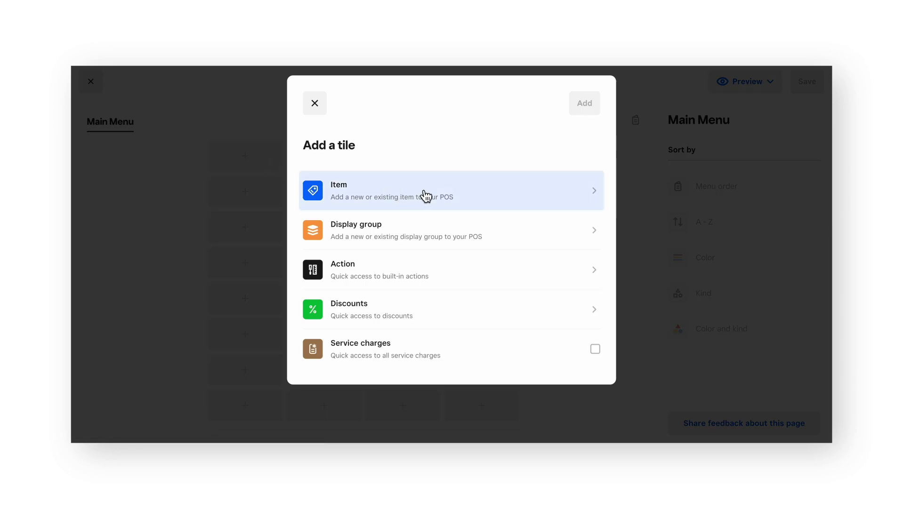
click(490, 191)
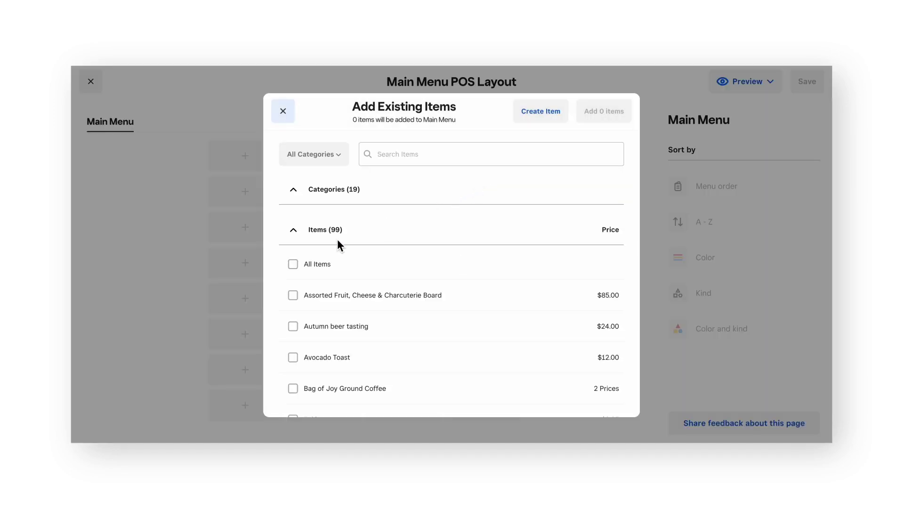
click(293, 359)
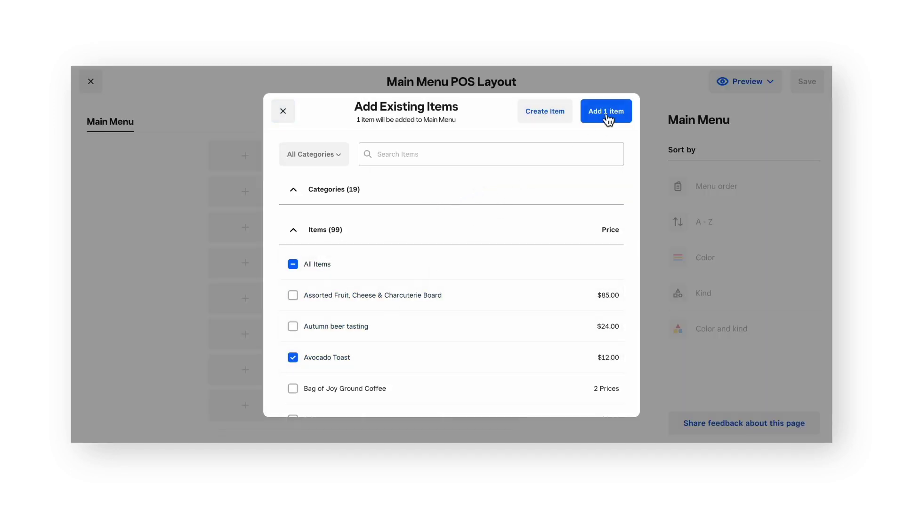
click(605, 113)
Add a new 'Drinks' display group tile in the next slot and open it
click(258, 187)
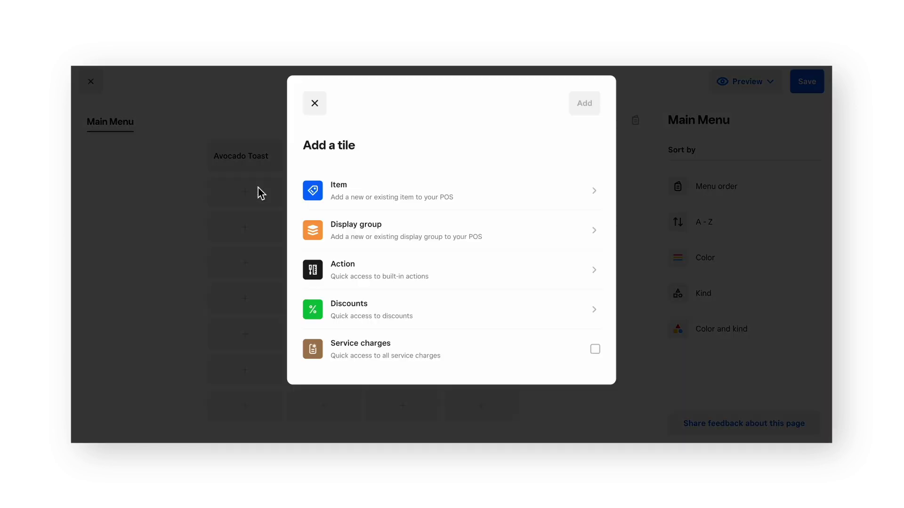
click(443, 230)
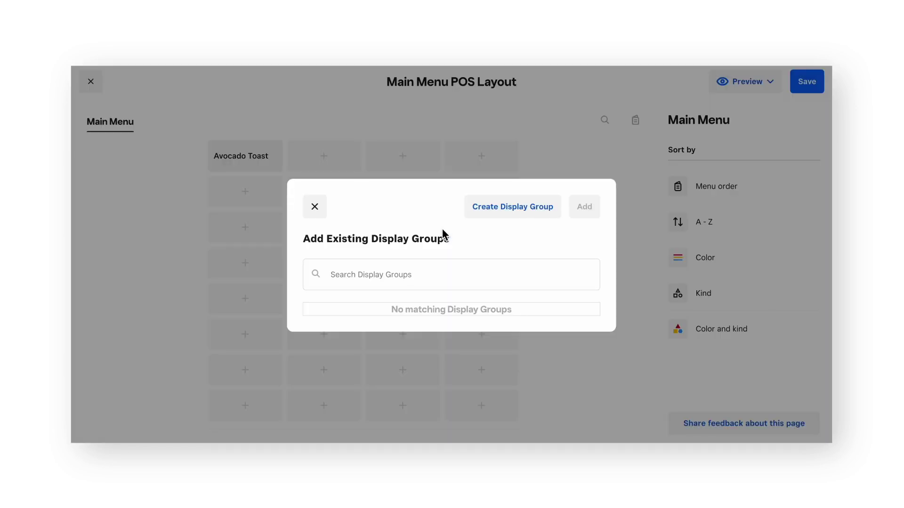
click(519, 211)
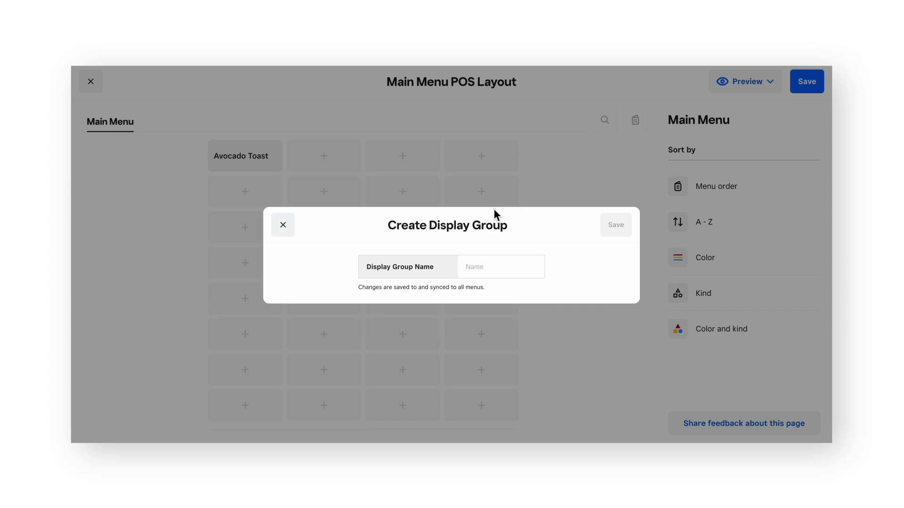
click(486, 268)
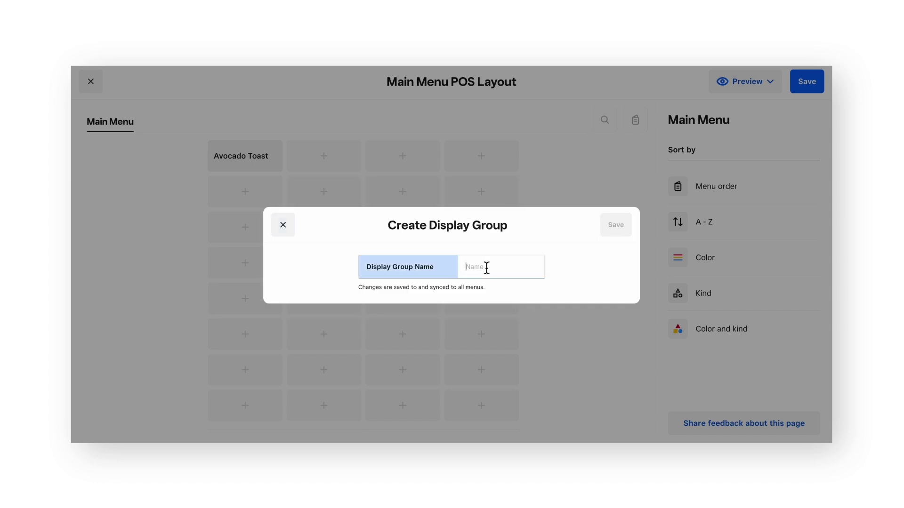
text(Drinks)
click(617, 227)
click(269, 198)
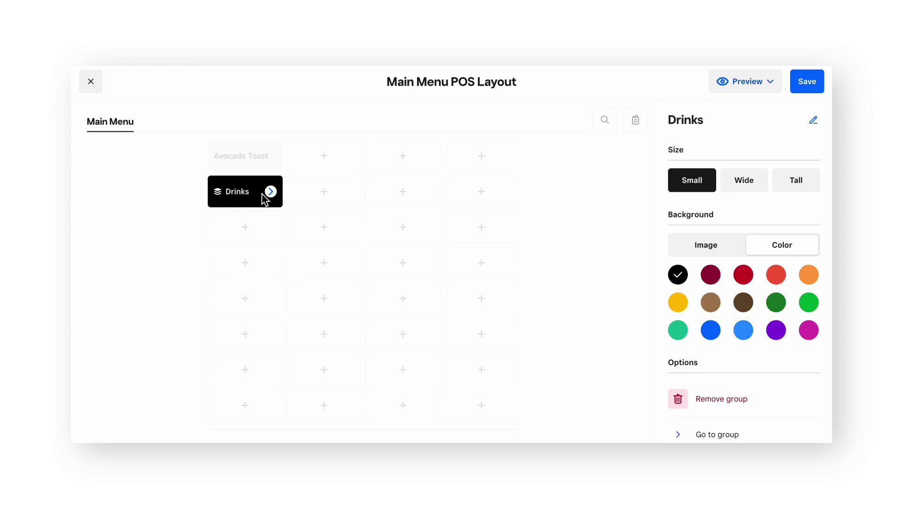
click(272, 193)
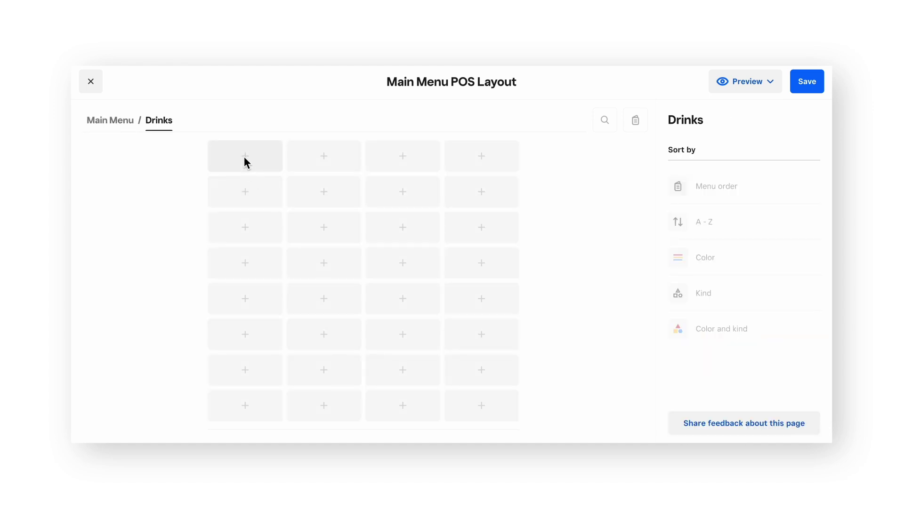
Fill the Drinks group with the five Drinks-category items, then return to Main Menu
click(244, 156)
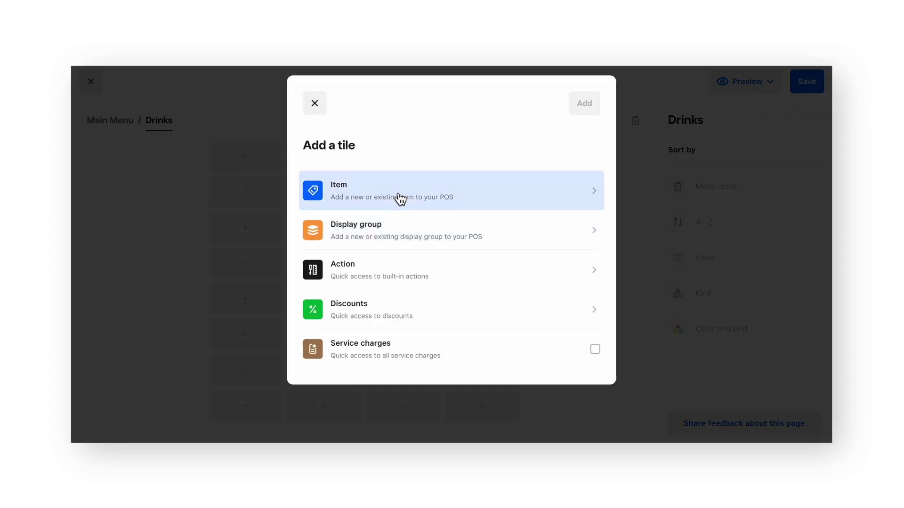
click(397, 200)
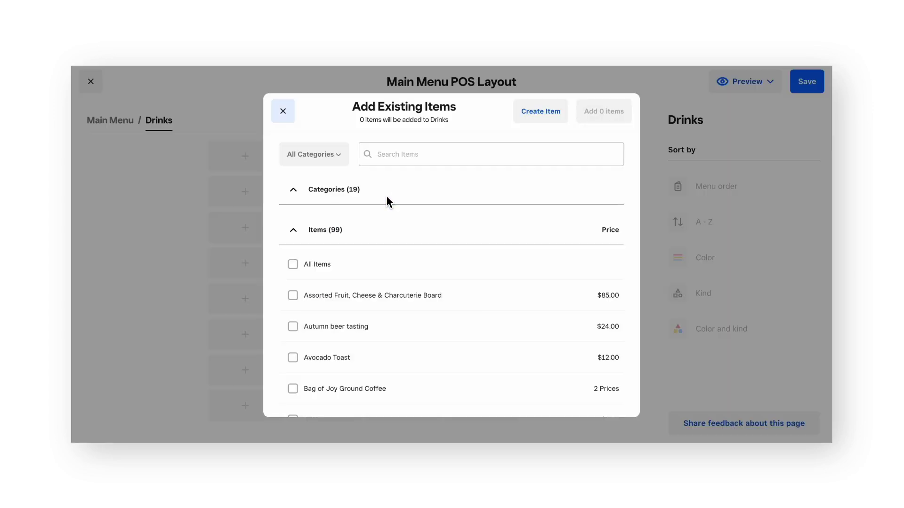
click(298, 193)
scroll(387, 255, down, 5)
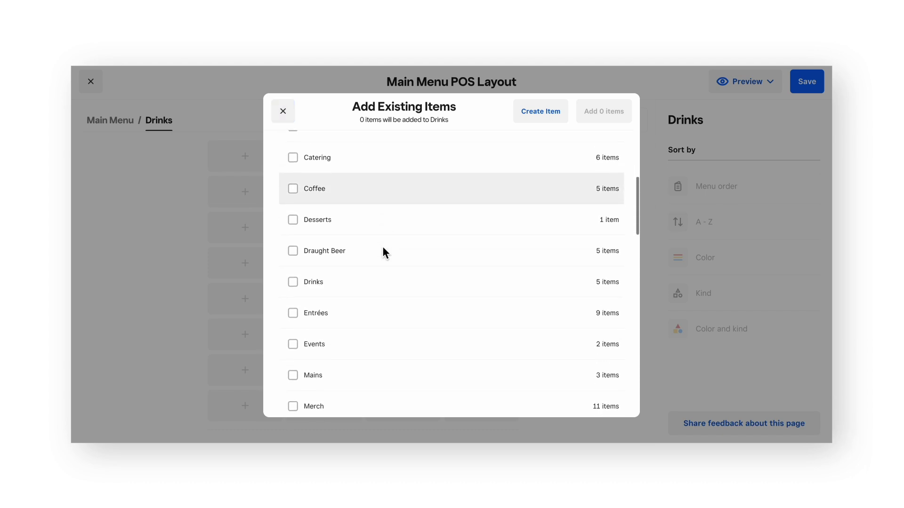
click(293, 256)
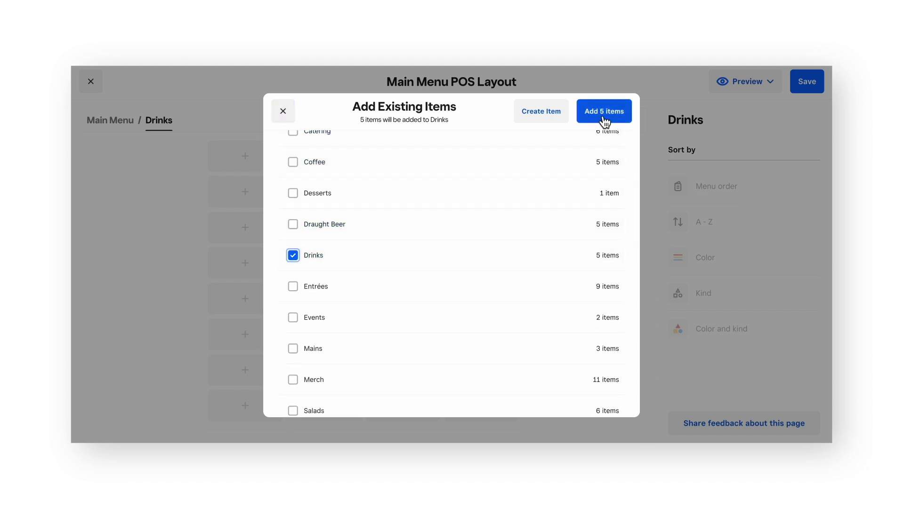
click(602, 113)
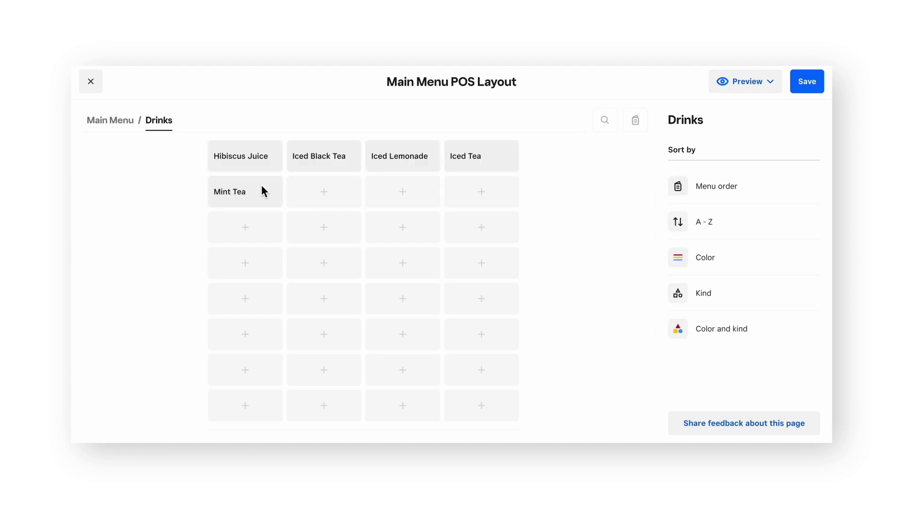
click(112, 128)
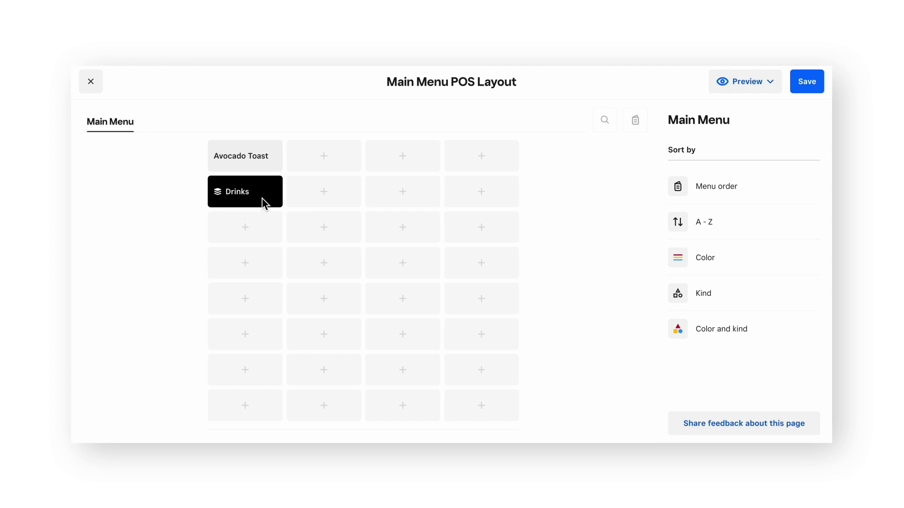
Add Calculator and Edit Customer action tiles to the Main Menu layout
click(264, 227)
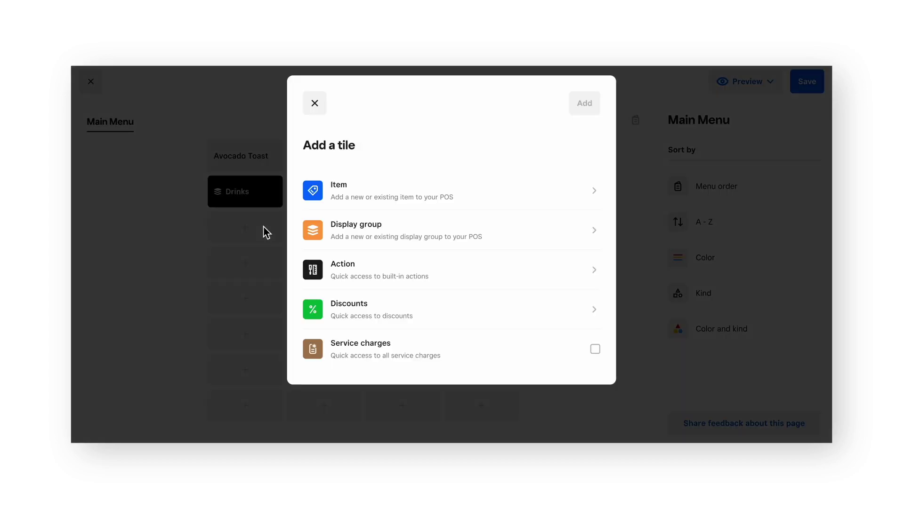
click(476, 276)
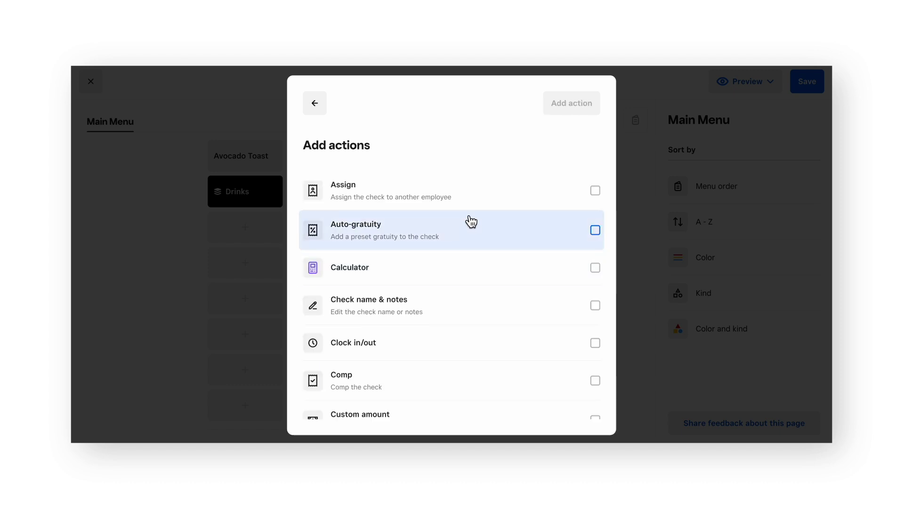
scroll(470, 221, down, 3)
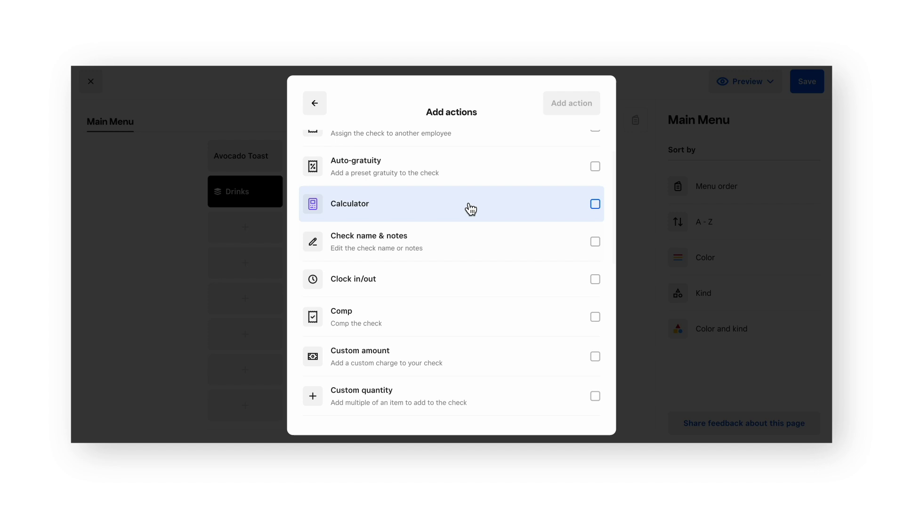
click(471, 206)
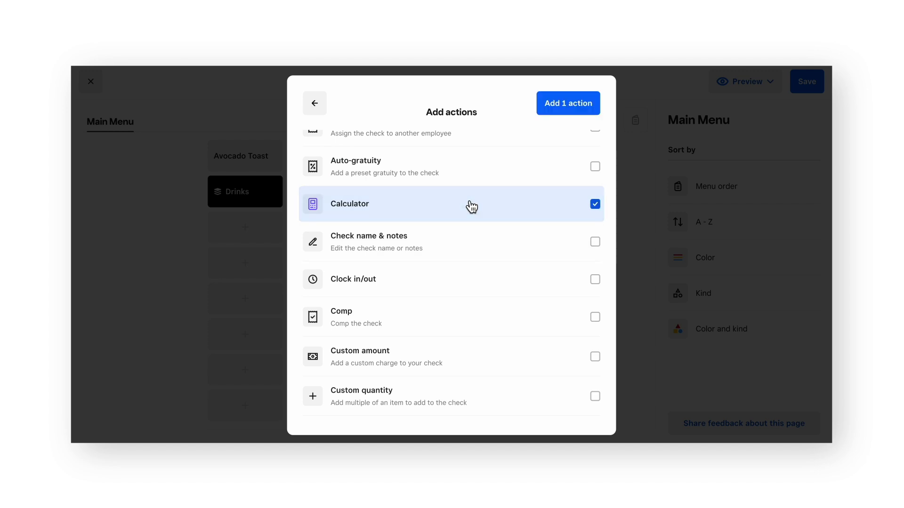
scroll(468, 232, down, 6)
click(483, 306)
click(562, 103)
Rearrange tiles with Drinks first, Avocado Toast in the top row, then save the layout
drag(308, 239, 247, 263)
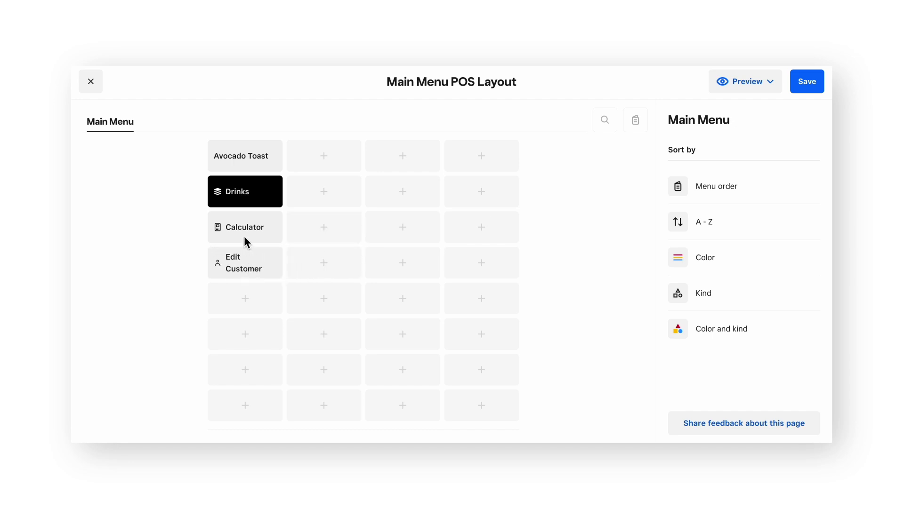
drag(243, 228, 399, 232)
drag(250, 258, 252, 225)
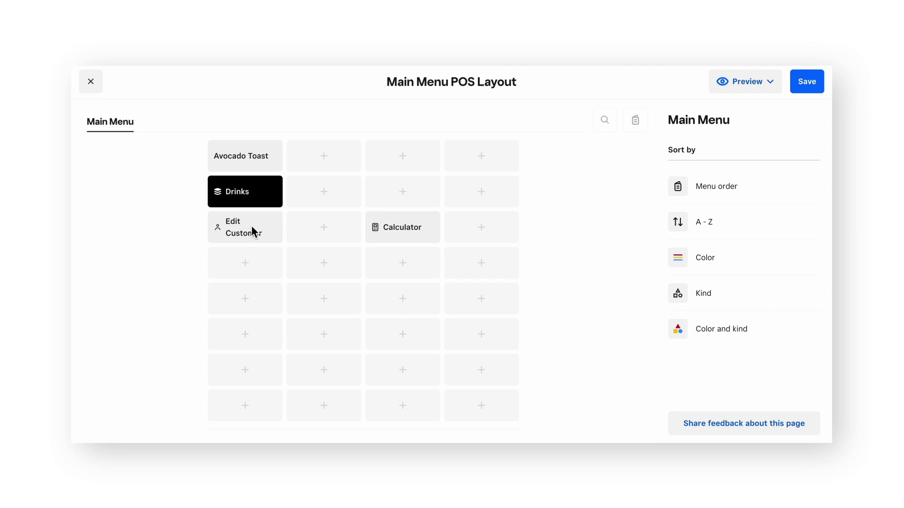
drag(250, 201, 250, 165)
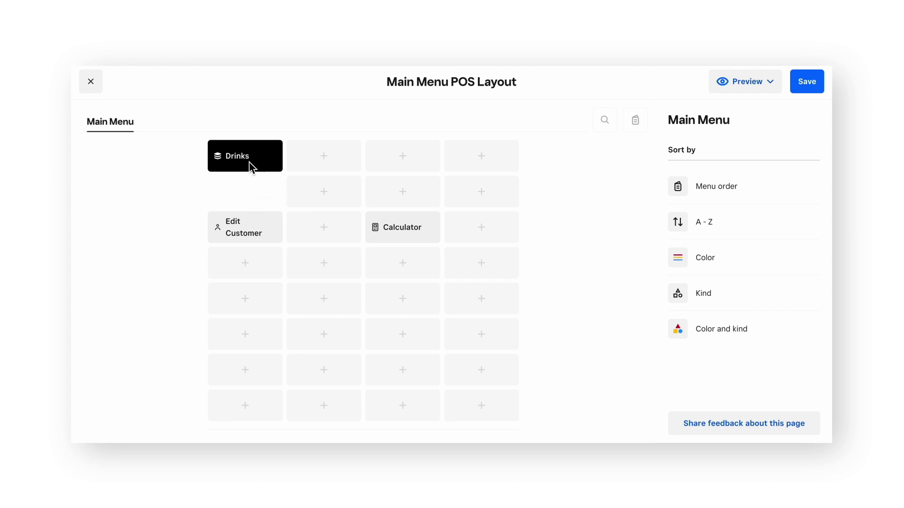
drag(256, 197, 337, 160)
drag(256, 224, 254, 193)
drag(400, 229, 239, 229)
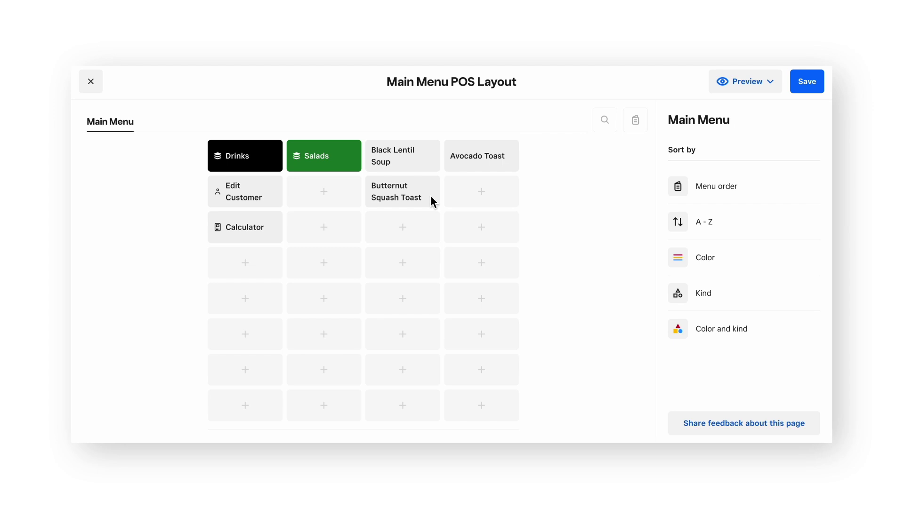
click(810, 82)
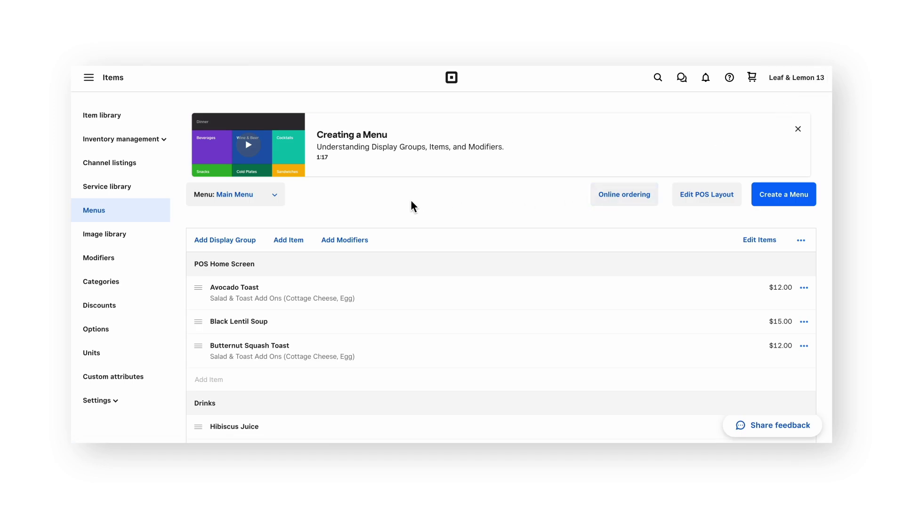
Check the available menus in the Menu selector to confirm Main Menu is saved
click(277, 197)
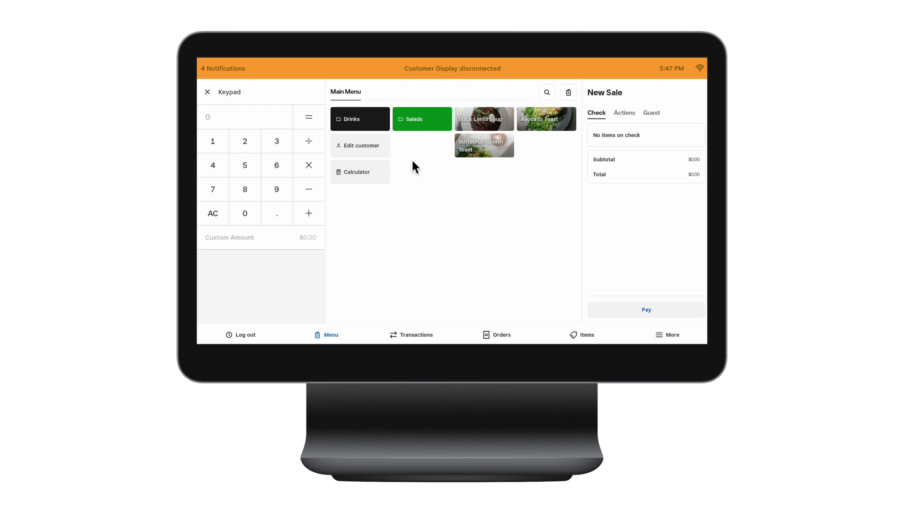
Add one Butternut Squash Toast with the Egg modifier to the check
click(490, 153)
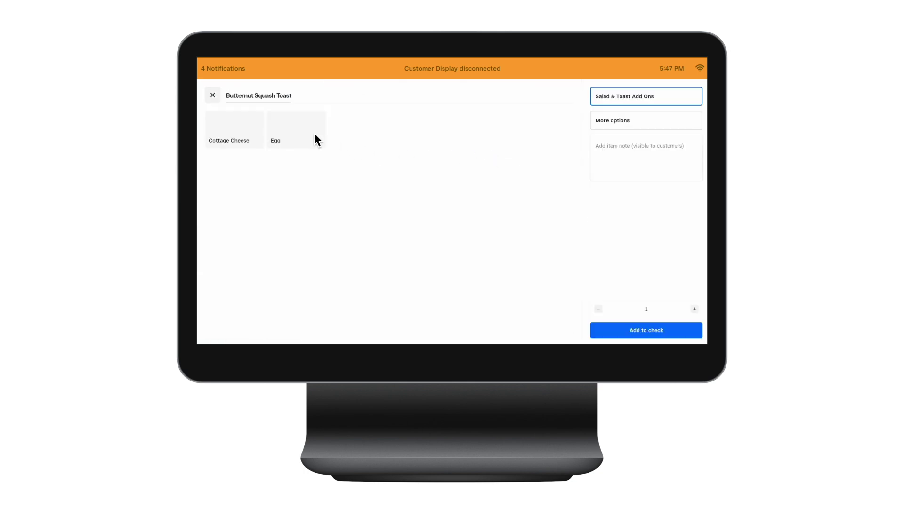
click(299, 134)
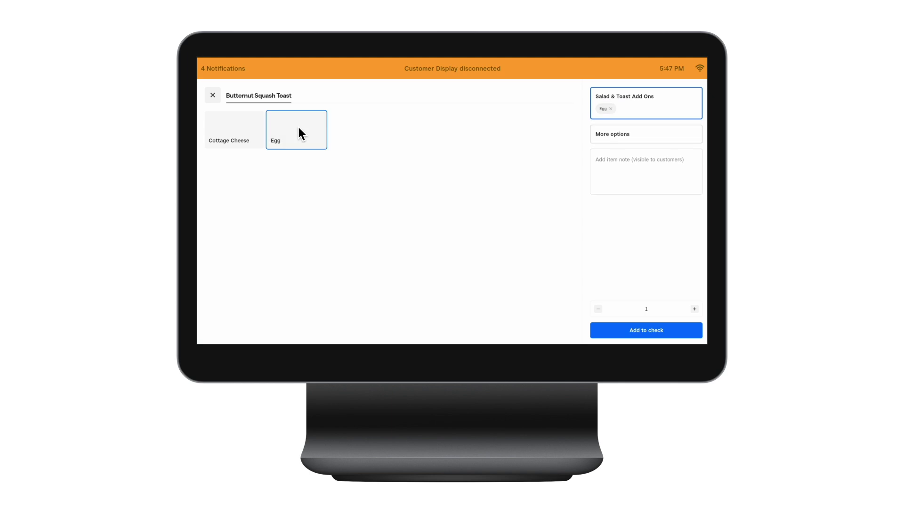
click(632, 330)
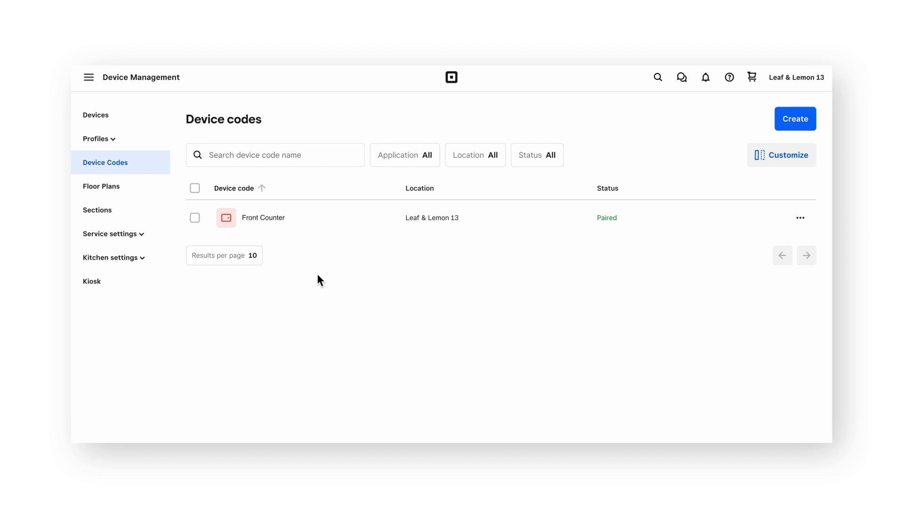
Create a new printer profile named 'Kitchen Printer'
click(140, 144)
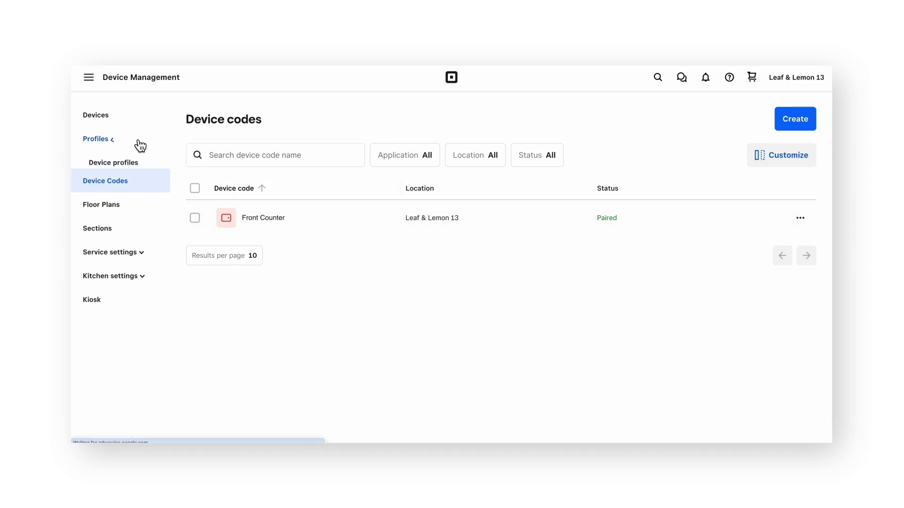
click(156, 194)
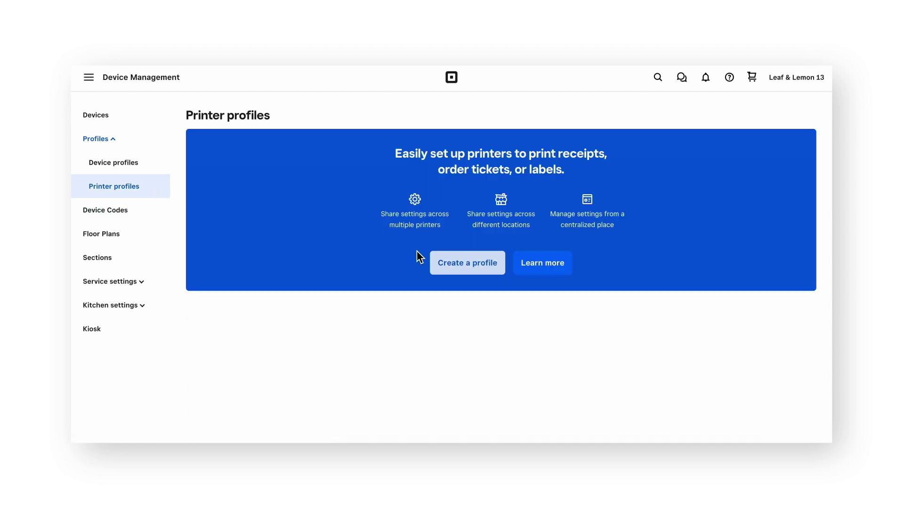
click(465, 265)
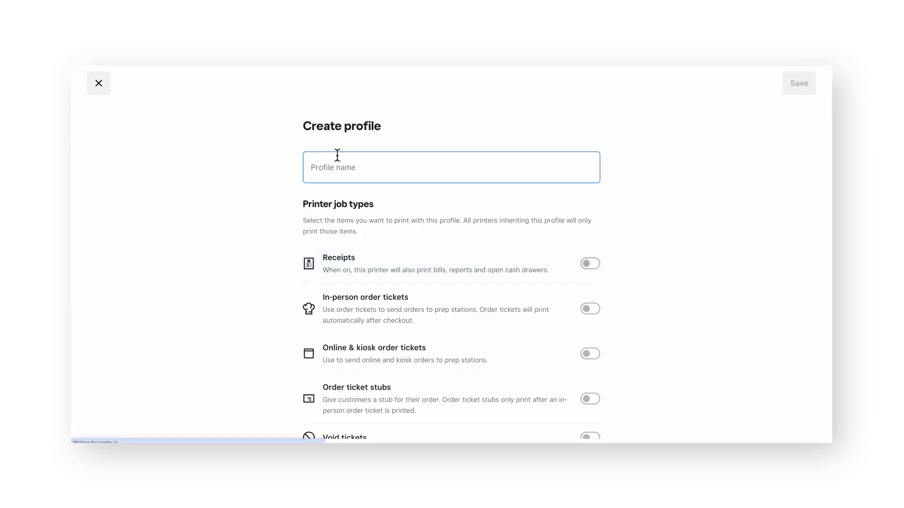
click(372, 171)
text(Kitchen Printer)
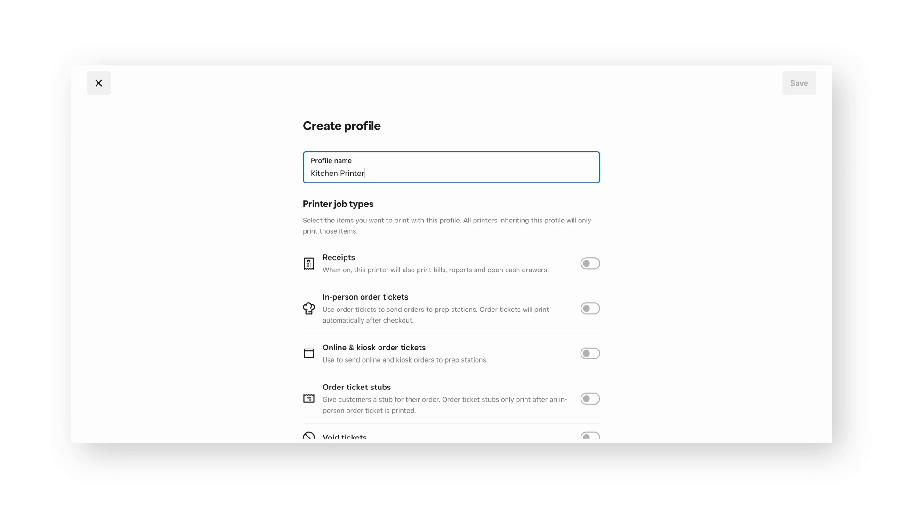
click(277, 239)
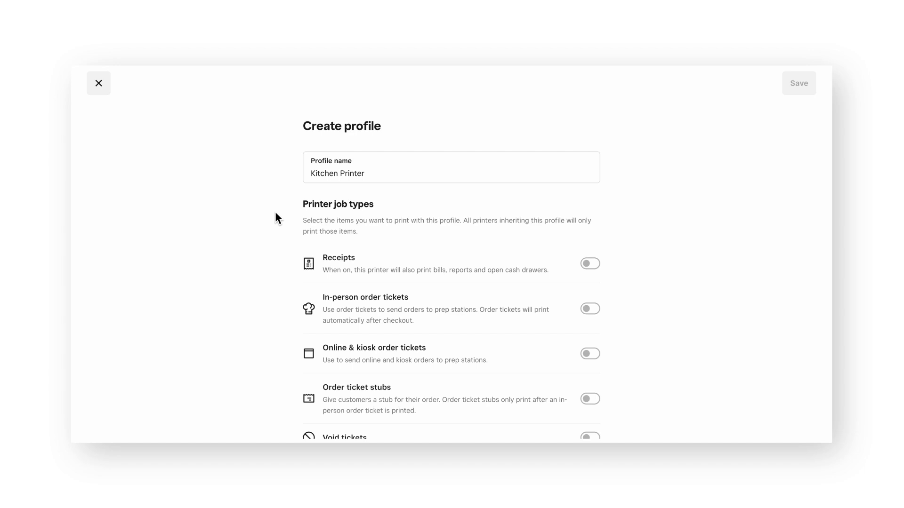
Enable in-person and online & kiosk order tickets, plus automatic printing of new online orders
scroll(276, 214, down, 3)
click(463, 244)
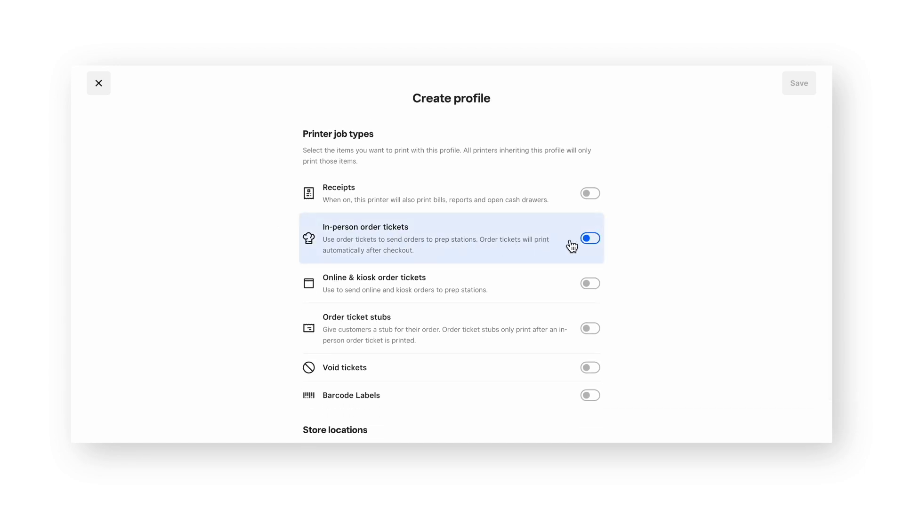
click(589, 241)
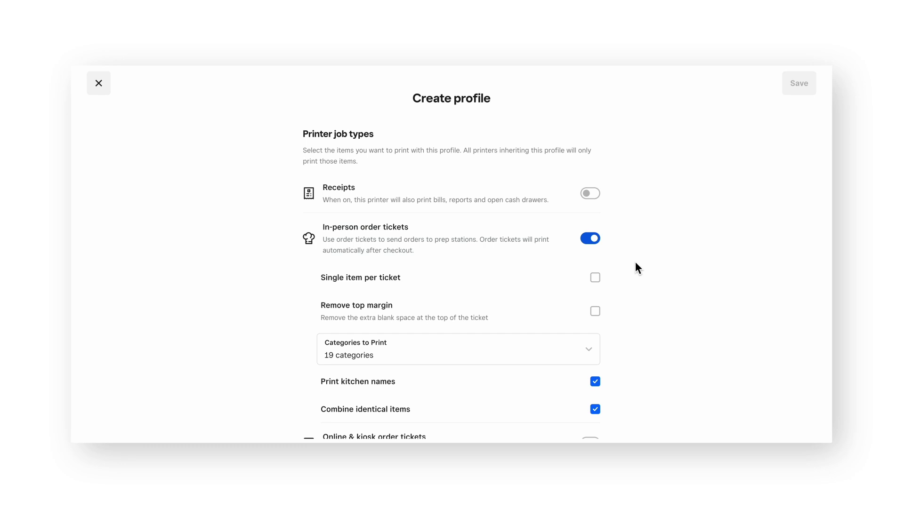
scroll(638, 264, down, 2)
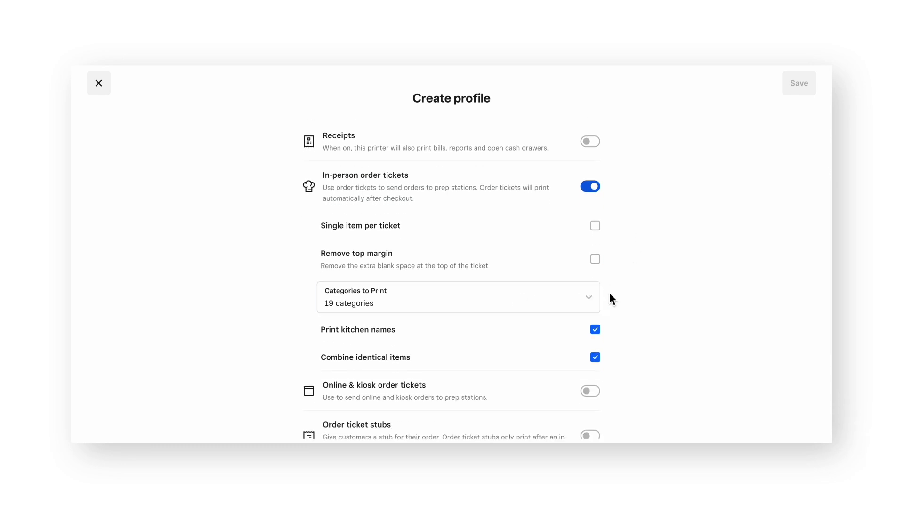
scroll(625, 295, down, 4)
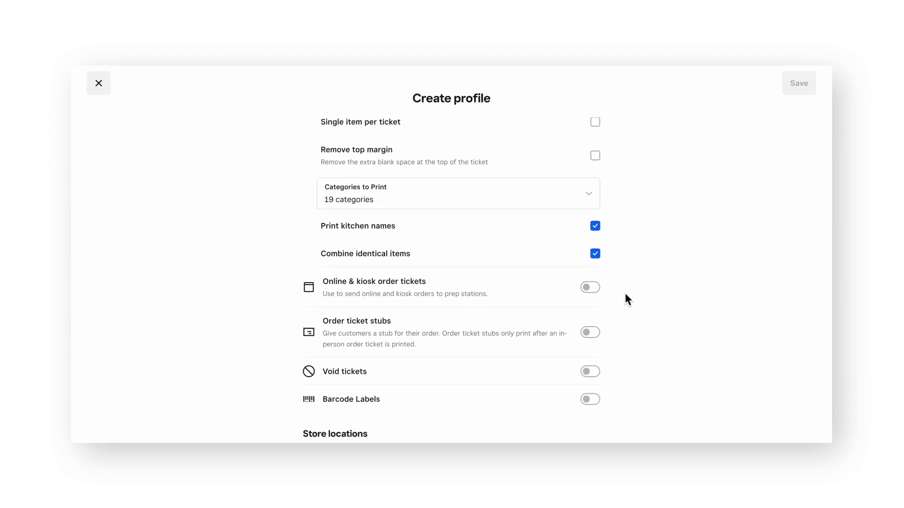
click(597, 292)
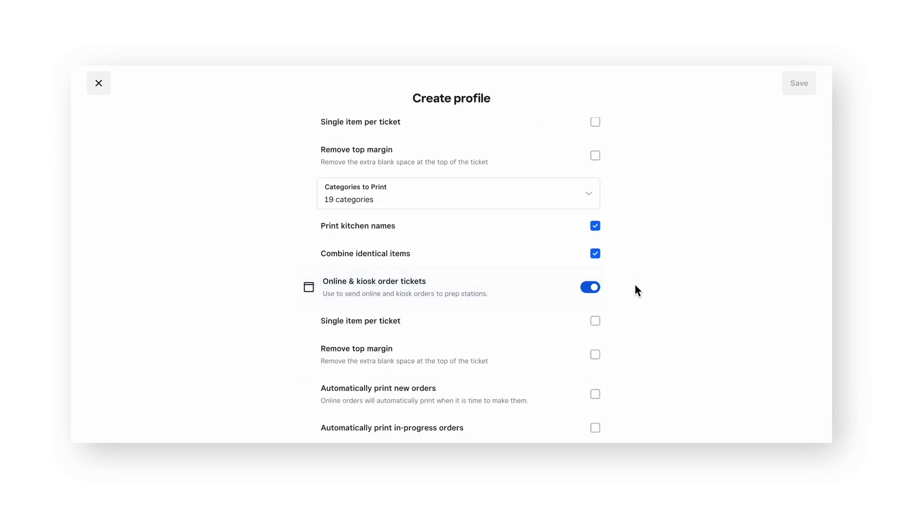
scroll(634, 287, down, 4)
scroll(635, 286, down, 2)
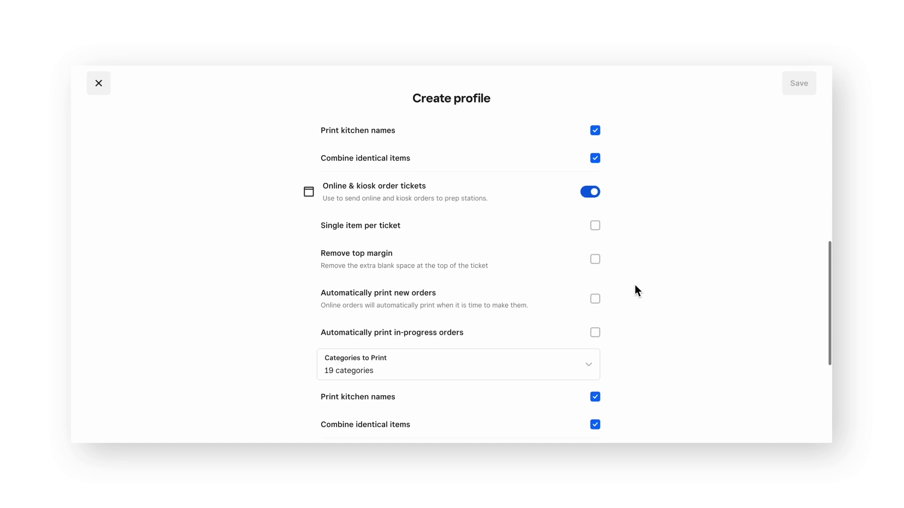
scroll(635, 285, down, 1)
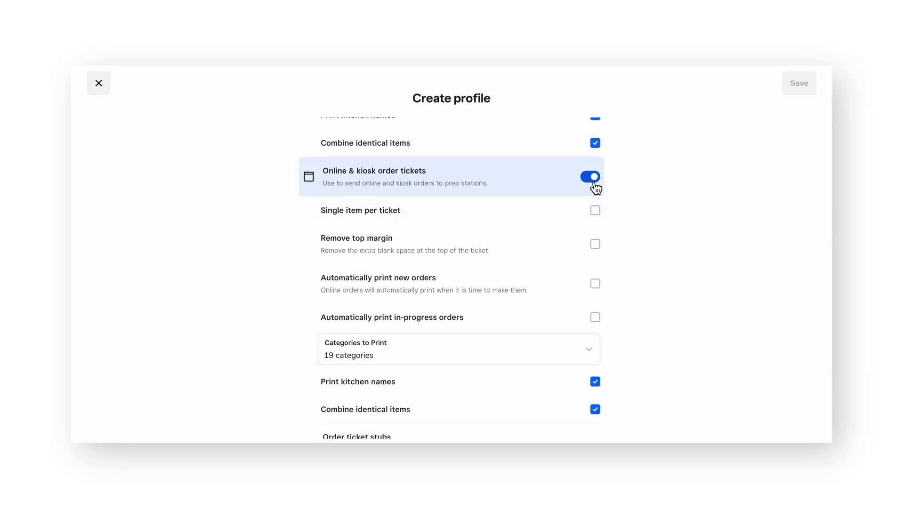
click(555, 291)
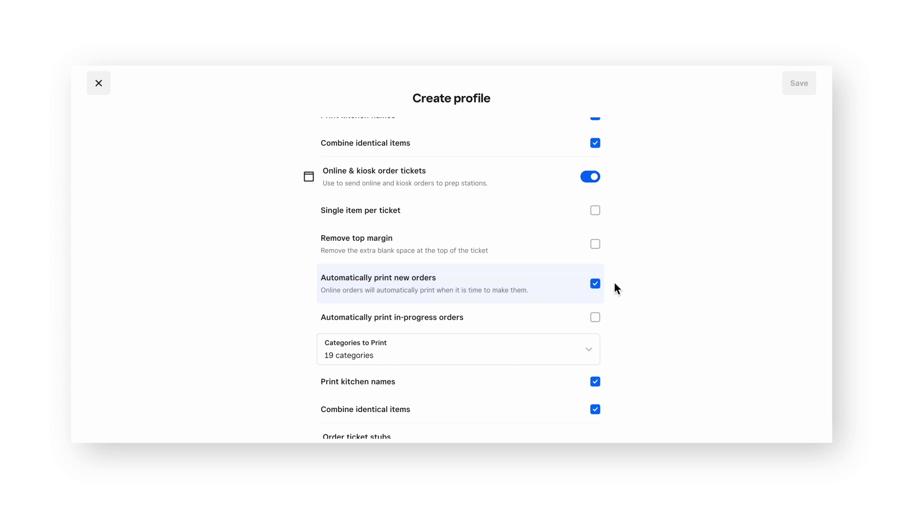
scroll(620, 282, down, 1)
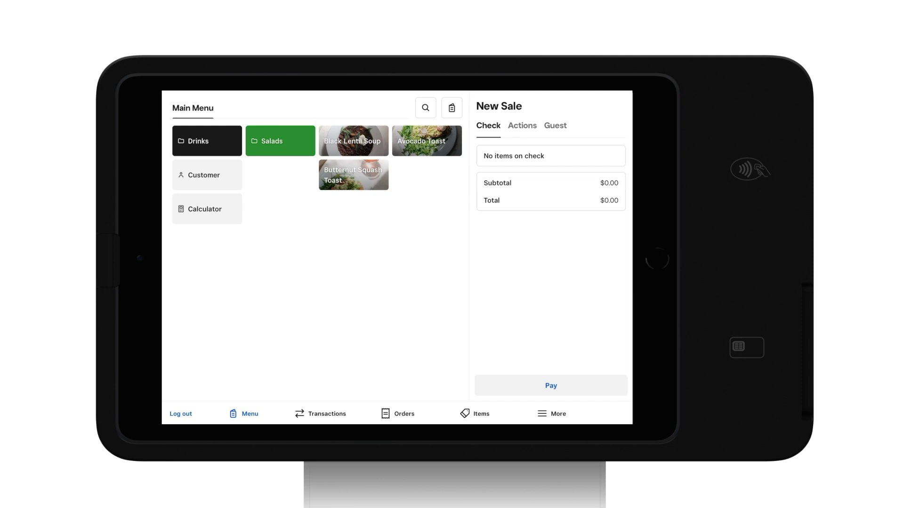
Connect the Star MCP31 printer under the name 'Star Printer'
click(542, 412)
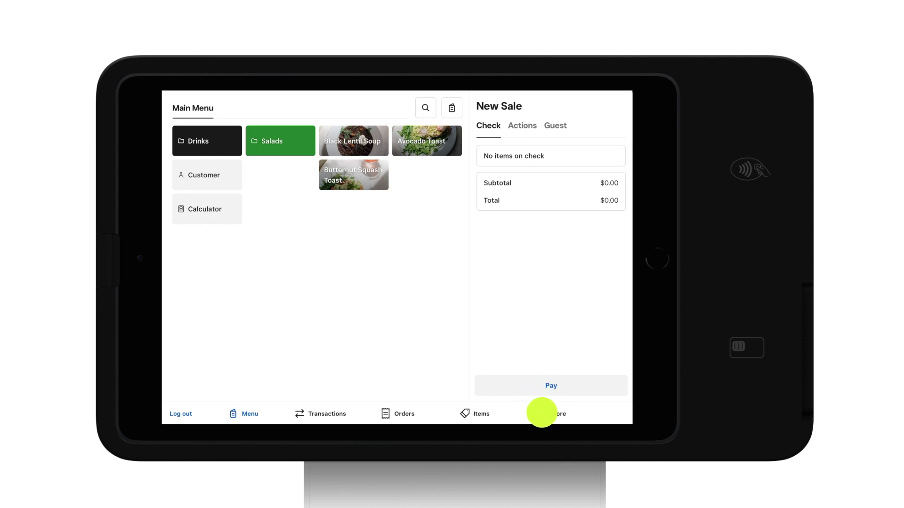
click(408, 319)
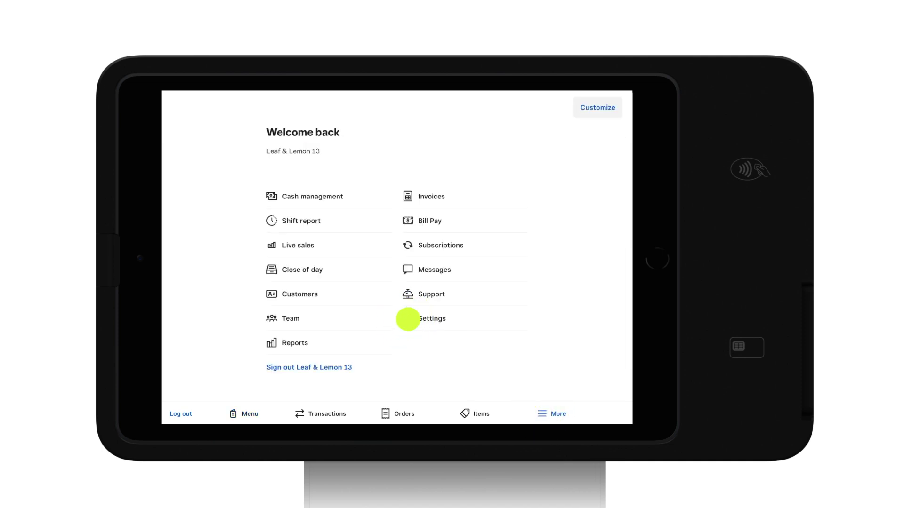
click(189, 187)
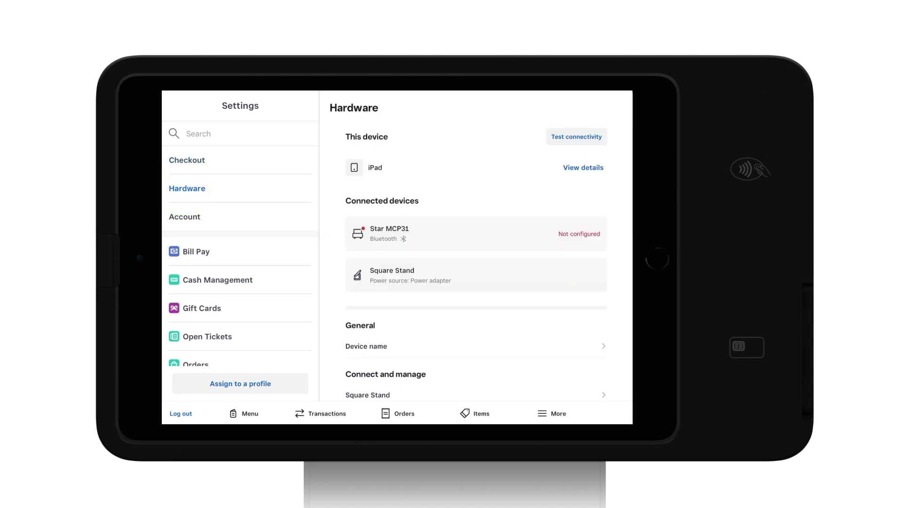
scroll(475, 262, down, 5)
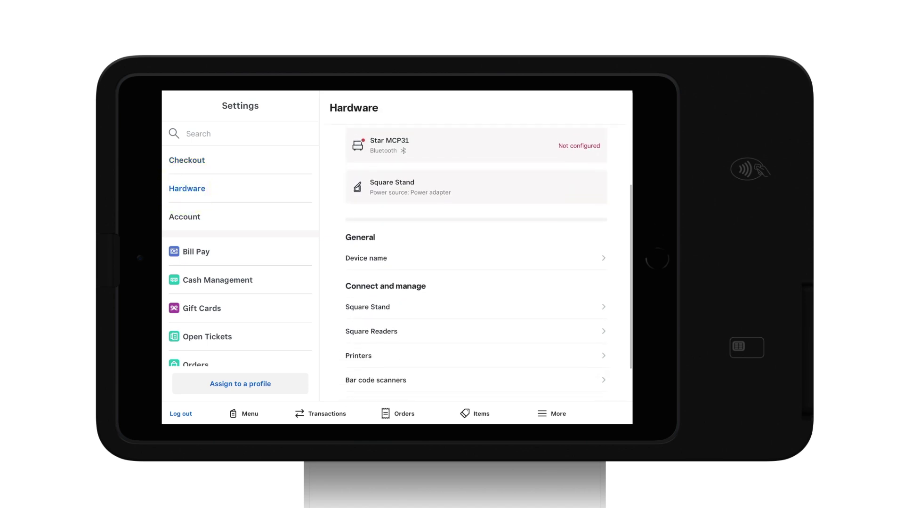
click(360, 306)
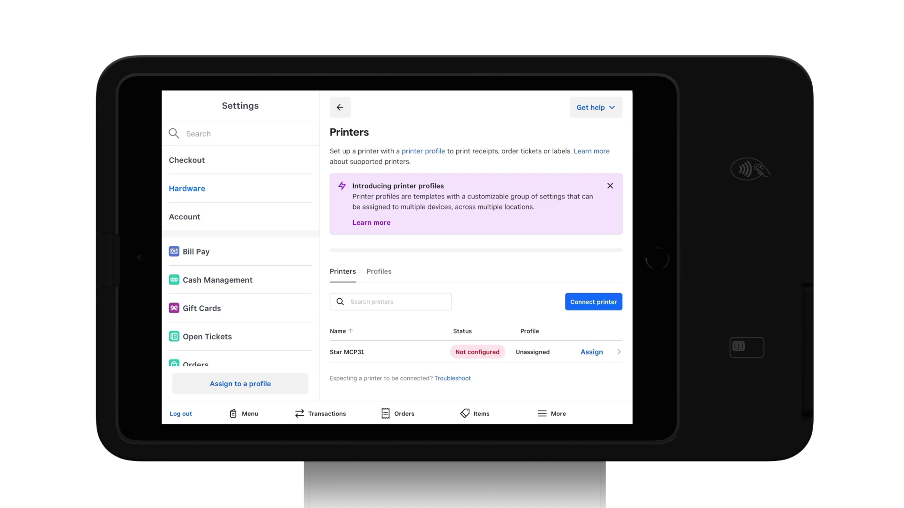
click(593, 302)
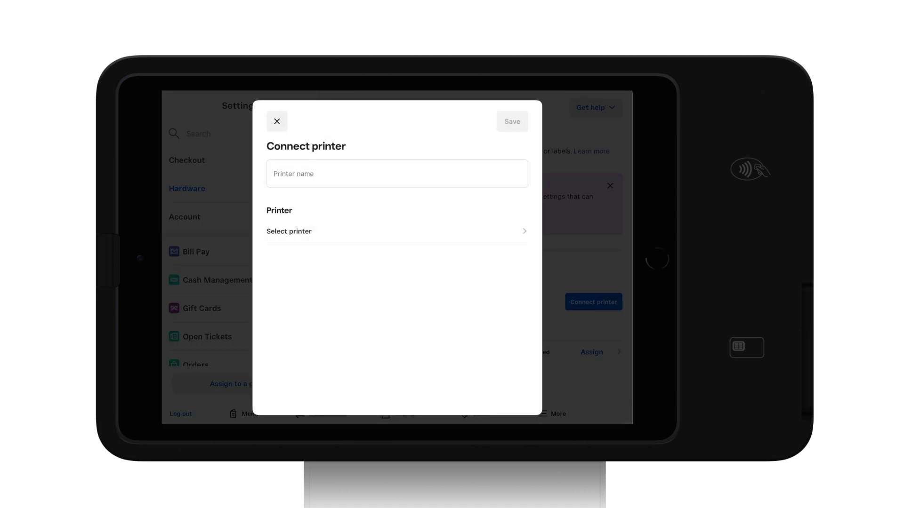
click(294, 232)
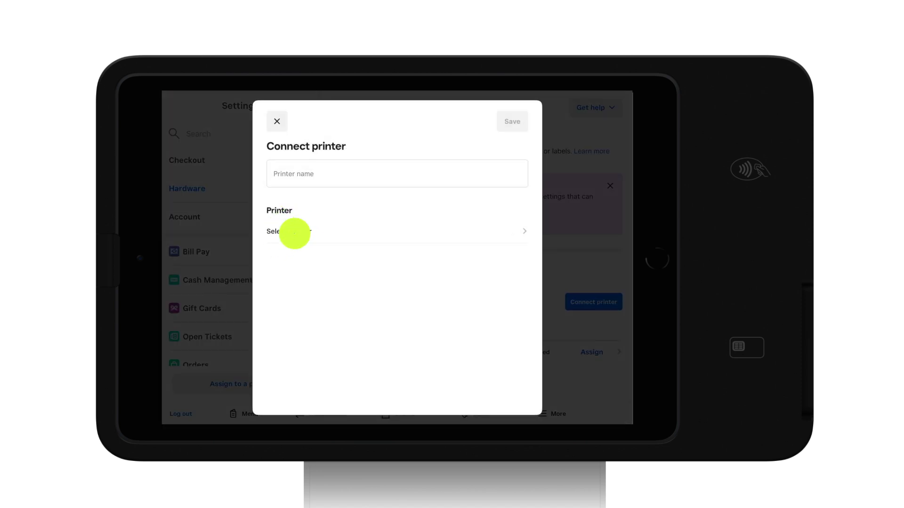
click(499, 198)
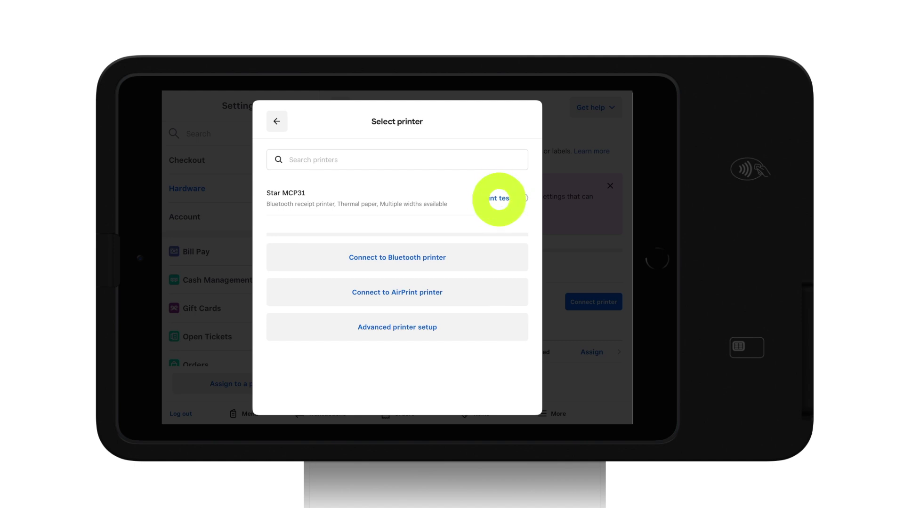
click(277, 121)
text(Star Printer)
click(513, 121)
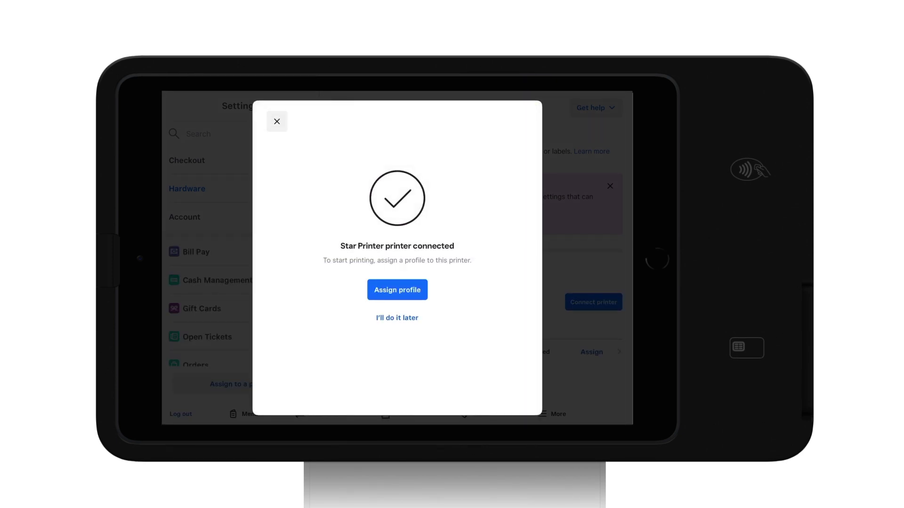
Assign the Kitchen Printer profile to Star Printer and save
click(397, 289)
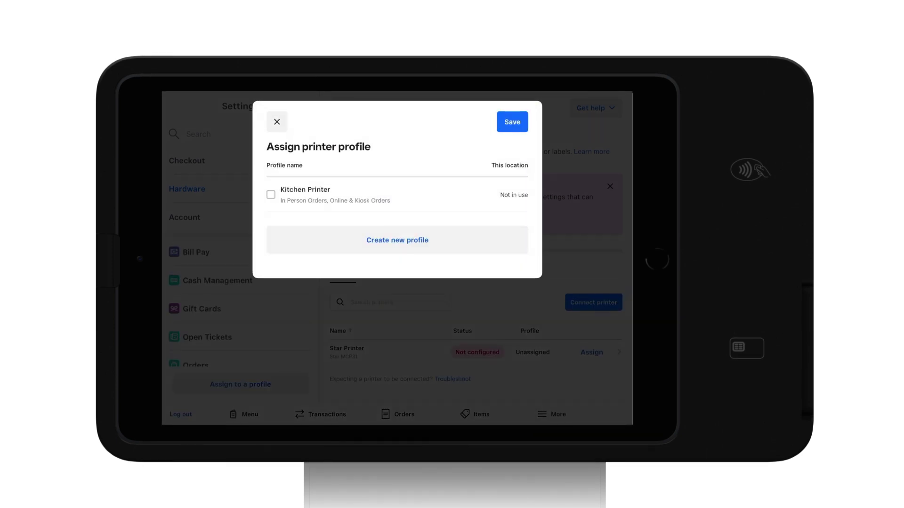
click(271, 195)
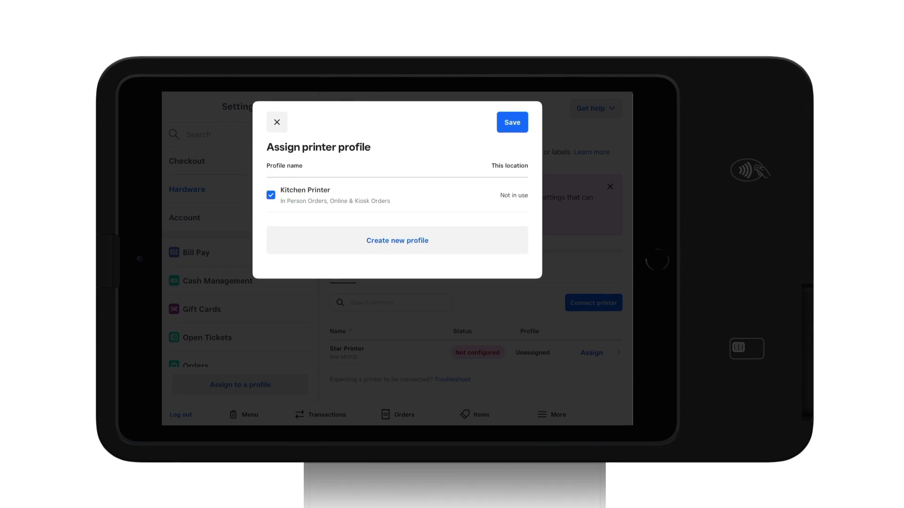
click(512, 122)
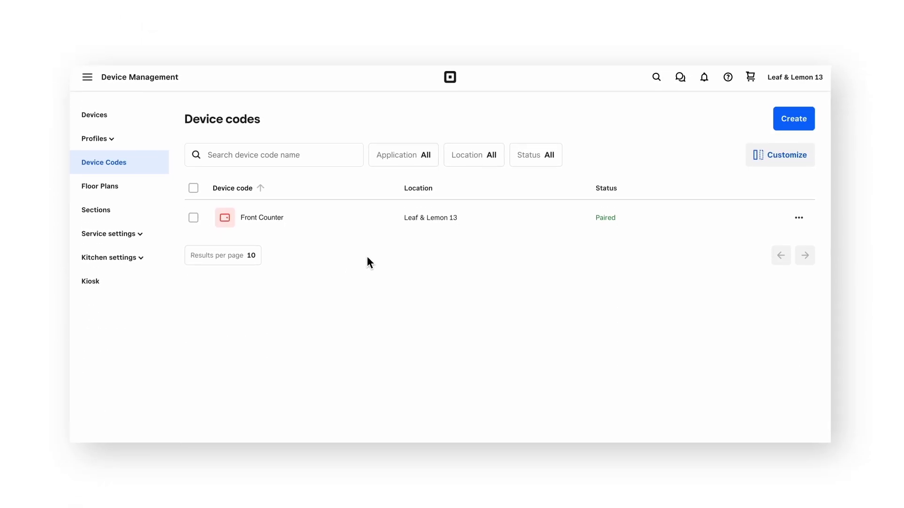
Create a Prep kitchen display system device code named 'Kitchen Display 1', entering 2 as the code count
click(791, 118)
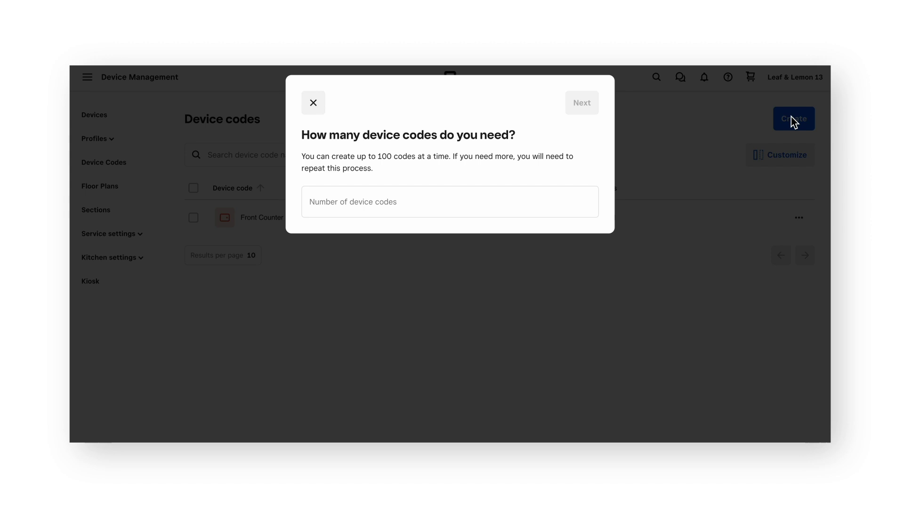
click(397, 208)
text(2)
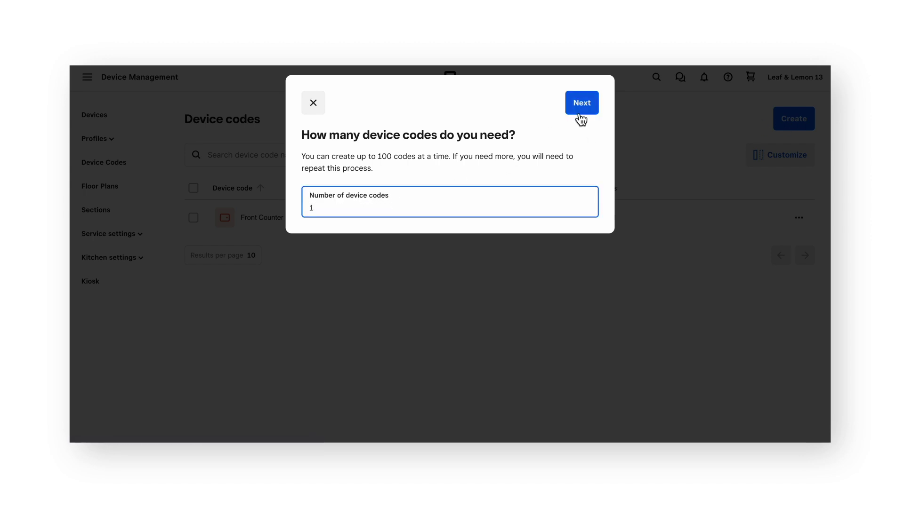
click(579, 105)
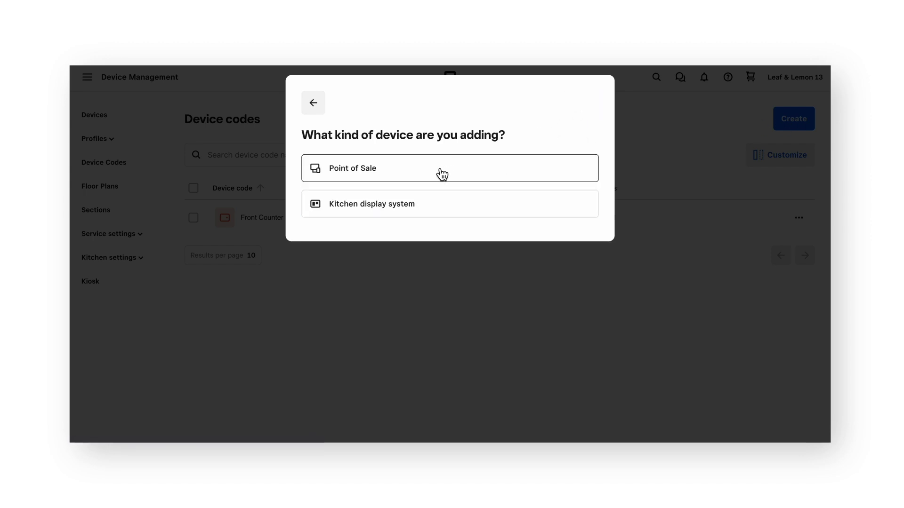
click(457, 209)
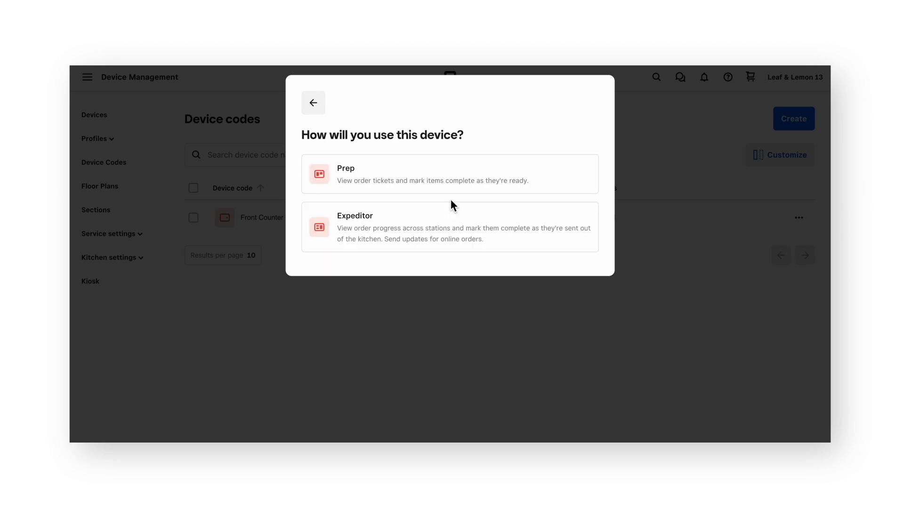
click(460, 165)
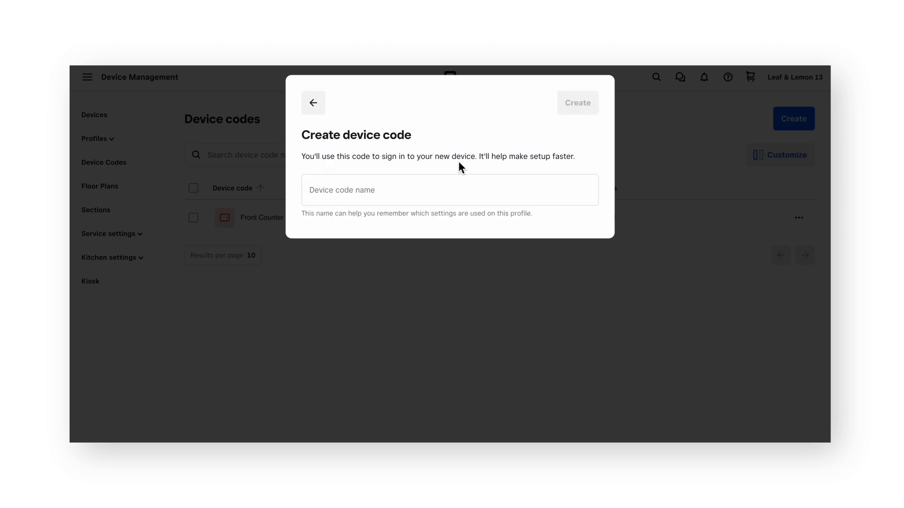
click(410, 195)
text(Kitchen Display 1)
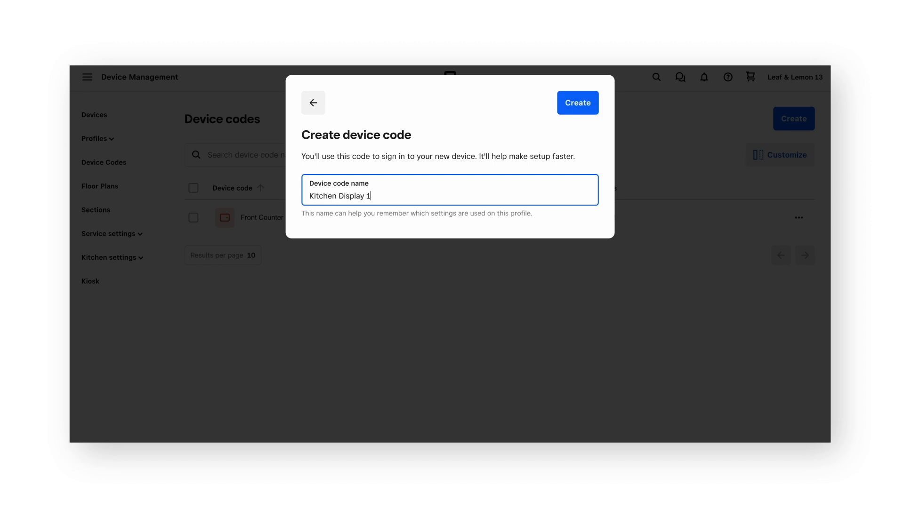
click(579, 105)
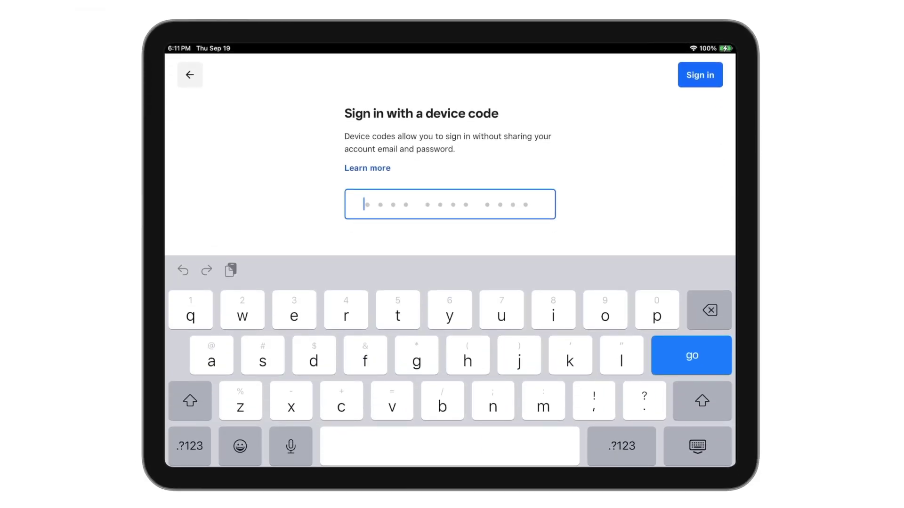
Sign in to the kitchen display by entering the new device code
click(621, 446)
click(657, 310)
text(3)
click(660, 446)
text(WW )
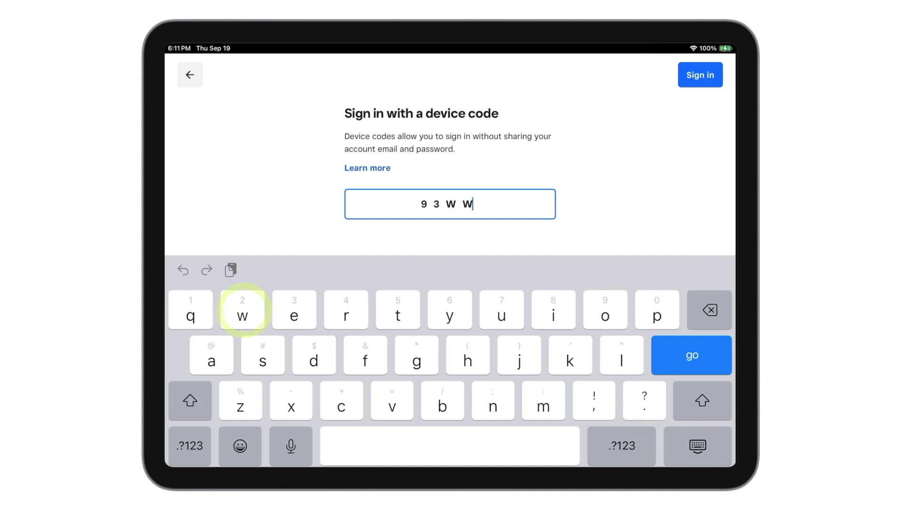
text(ZN)
click(621, 446)
text(9)
click(660, 442)
text(C)
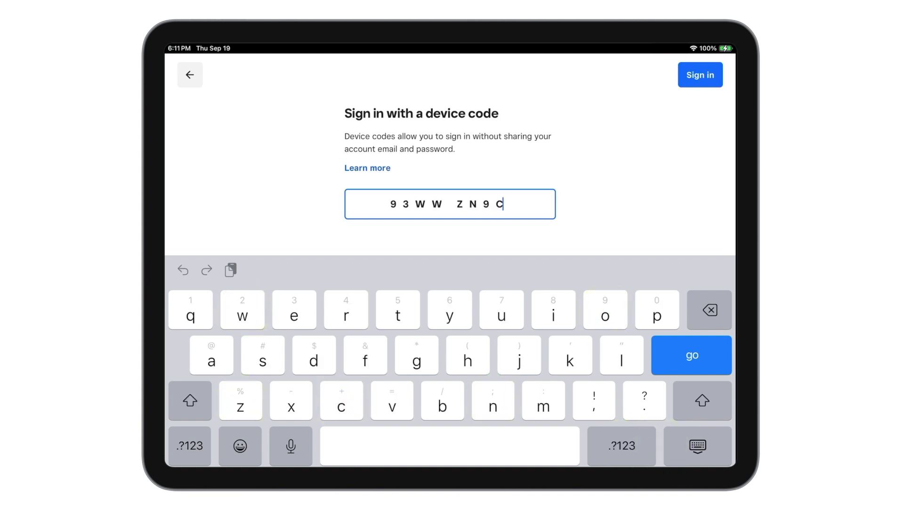
text(PR)
click(621, 446)
text(63)
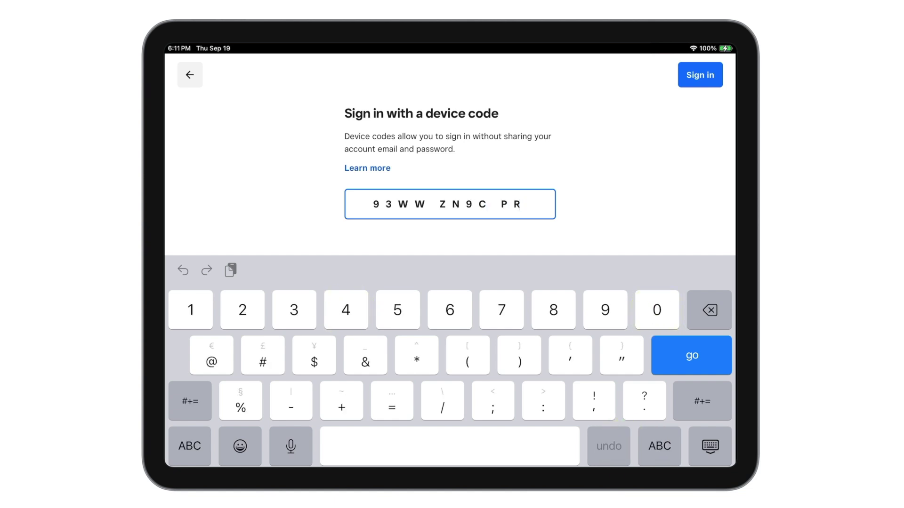
click(701, 75)
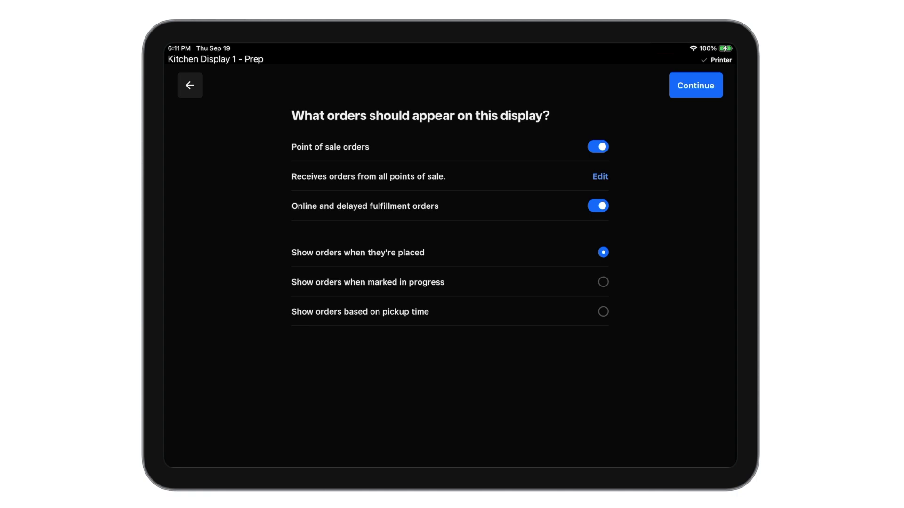
Keep default order and category settings and choose 4 tickets per page
click(696, 86)
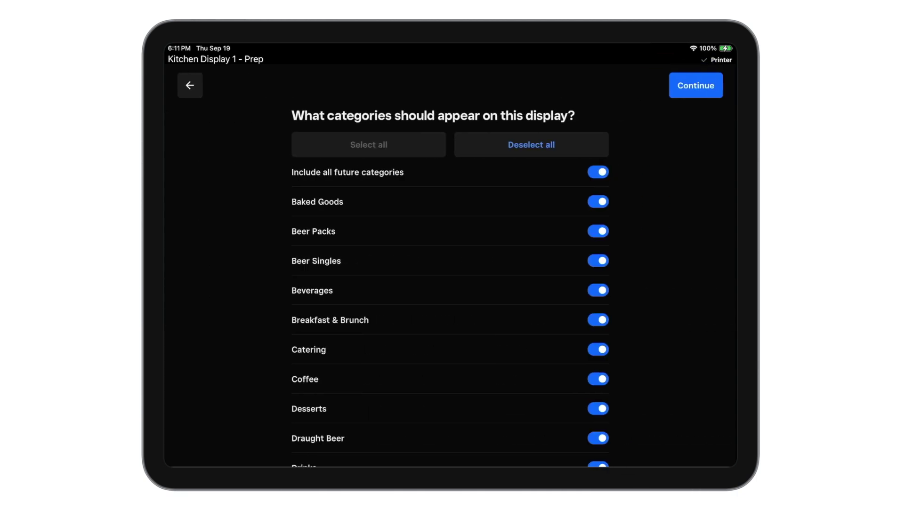
click(695, 86)
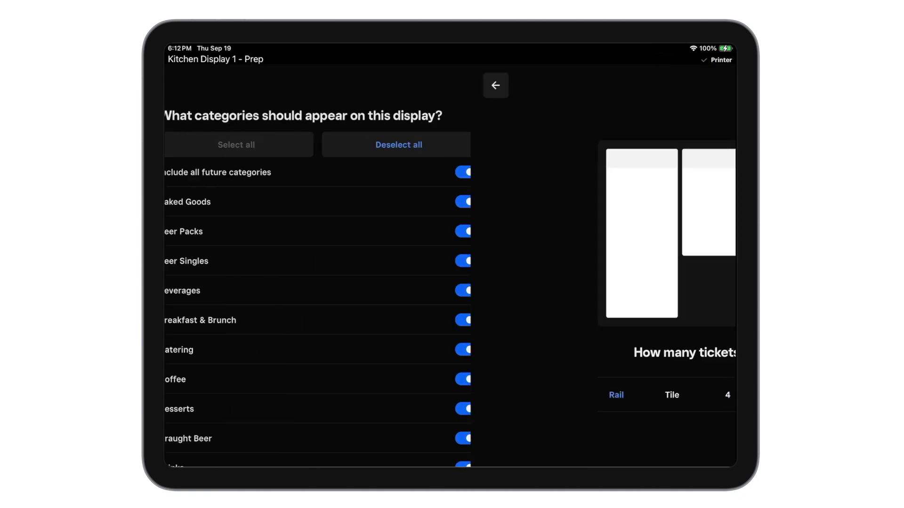
click(421, 395)
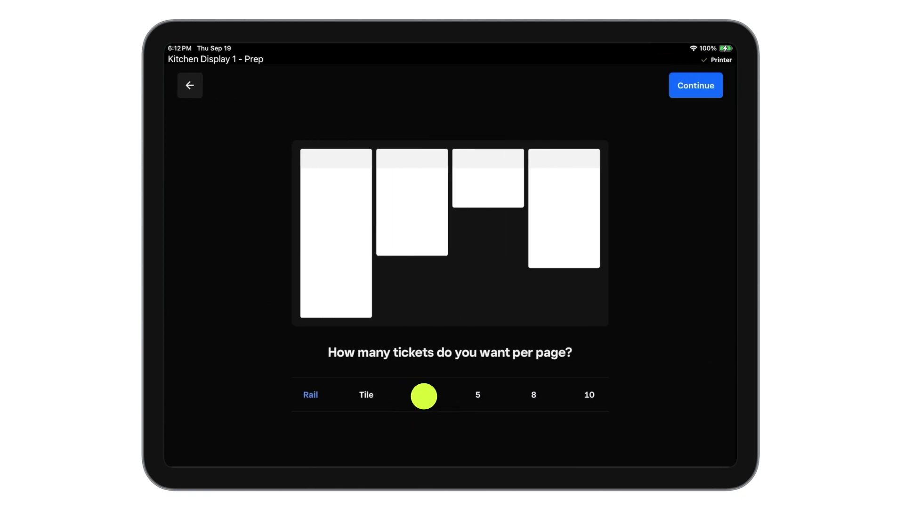
click(696, 86)
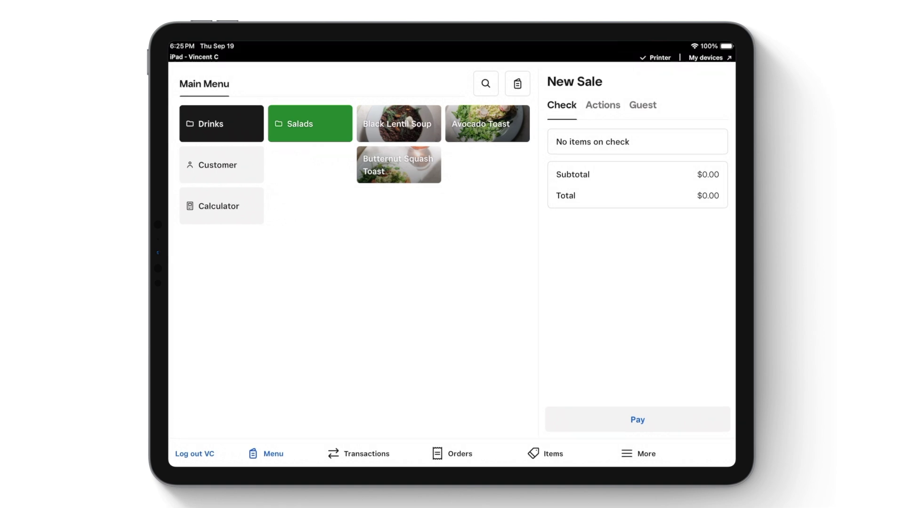
Turn on Enable Loyalty and Sell eGift Cards in Store in the device settings
click(629, 455)
click(463, 339)
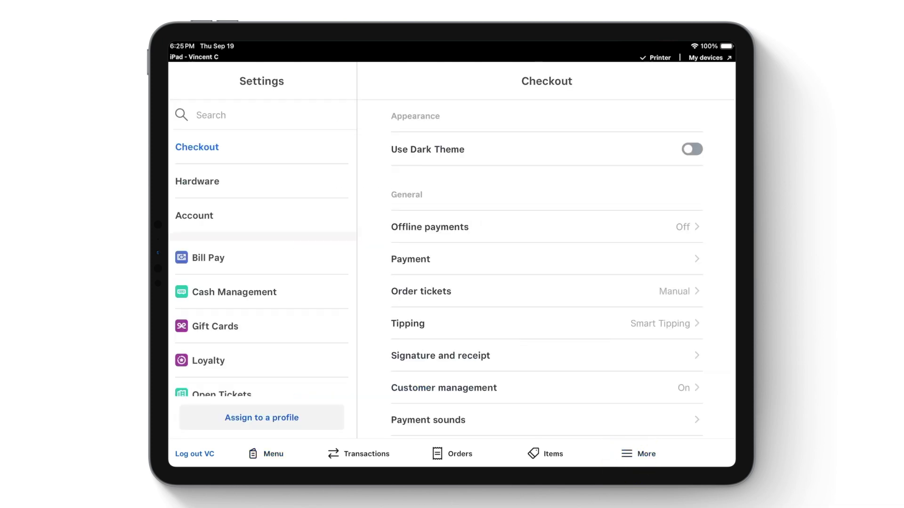
scroll(262, 263, down, 2)
click(178, 316)
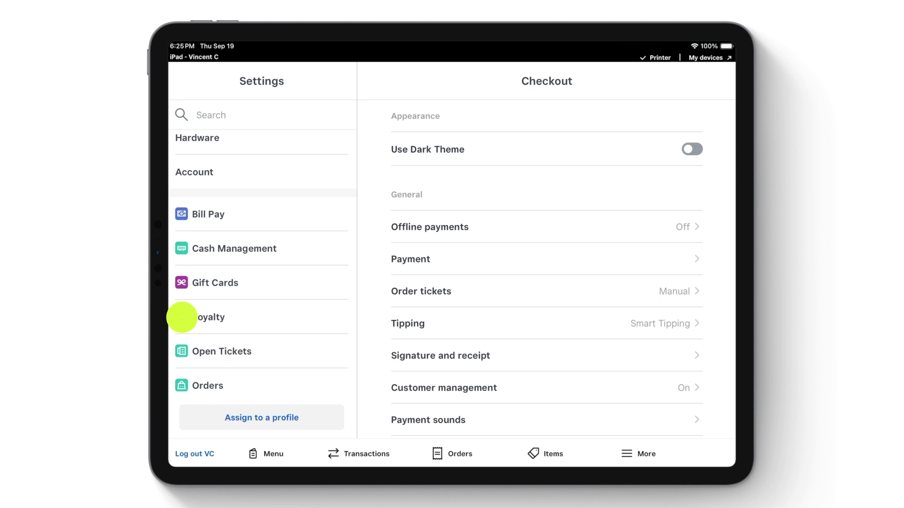
click(695, 151)
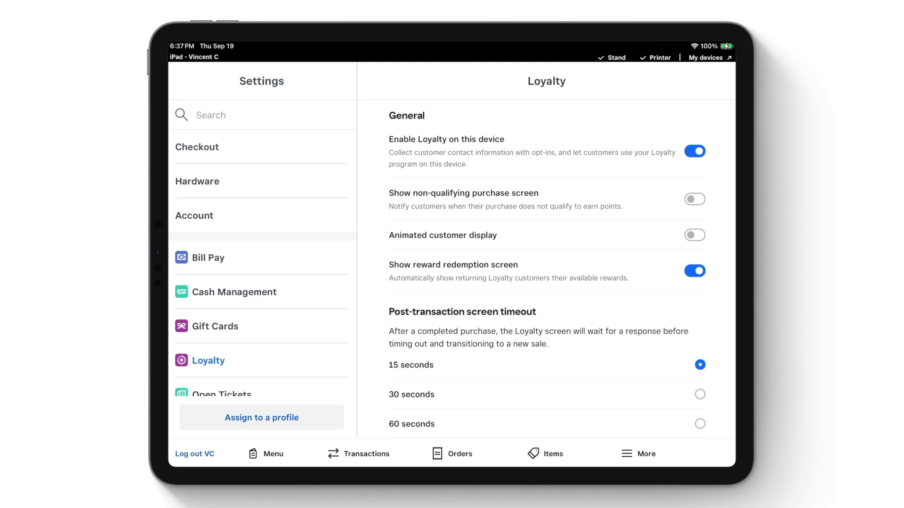
click(182, 324)
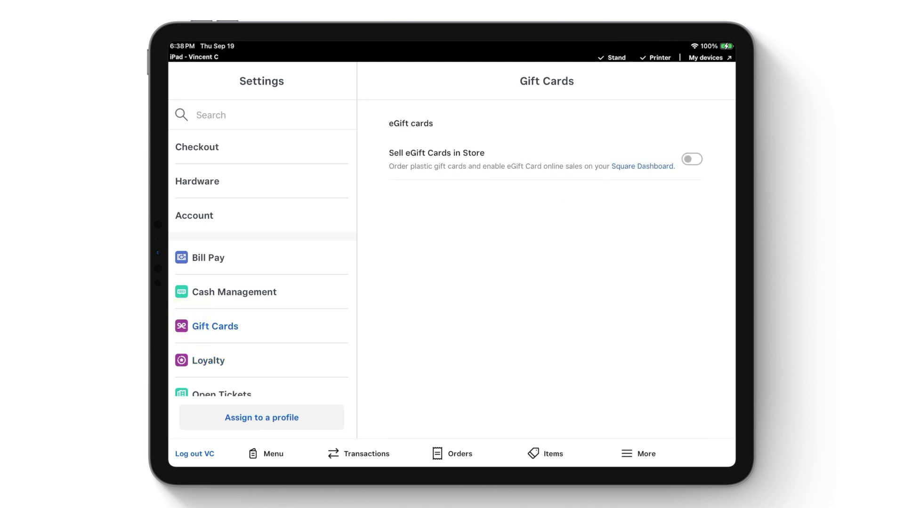
click(692, 159)
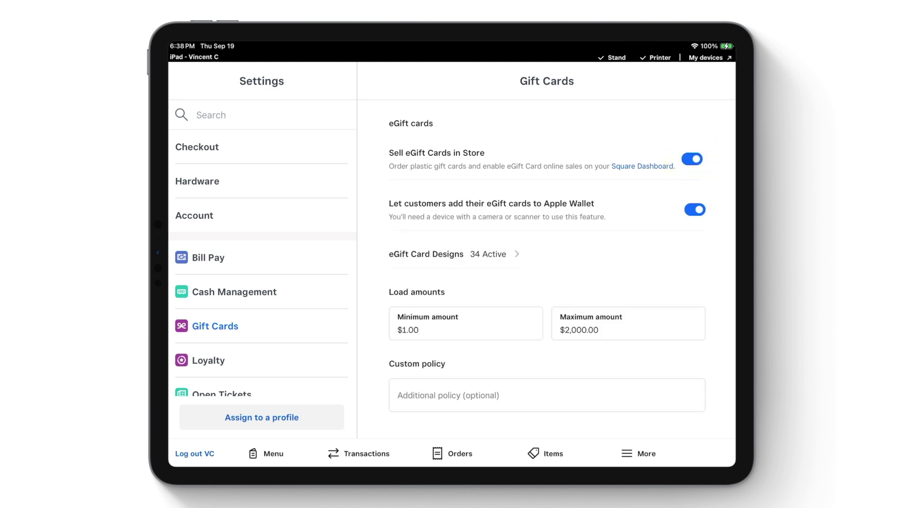